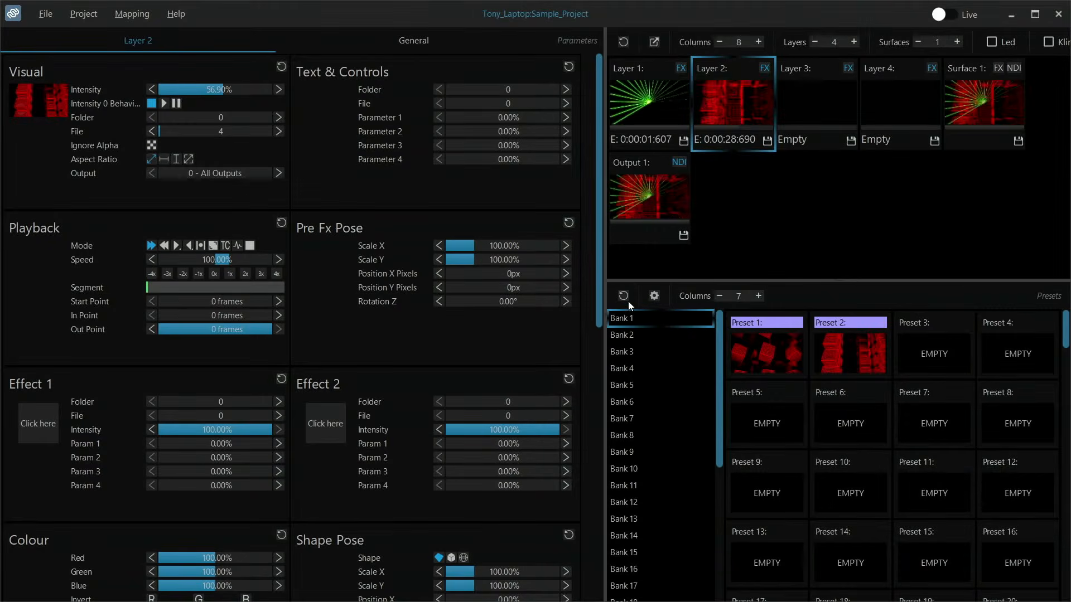
- Resize the parameters pane, trying a wide three-column width, and leave it narrow enough for a single column
{"action": "left_click", "coordinate": [768, 339]}
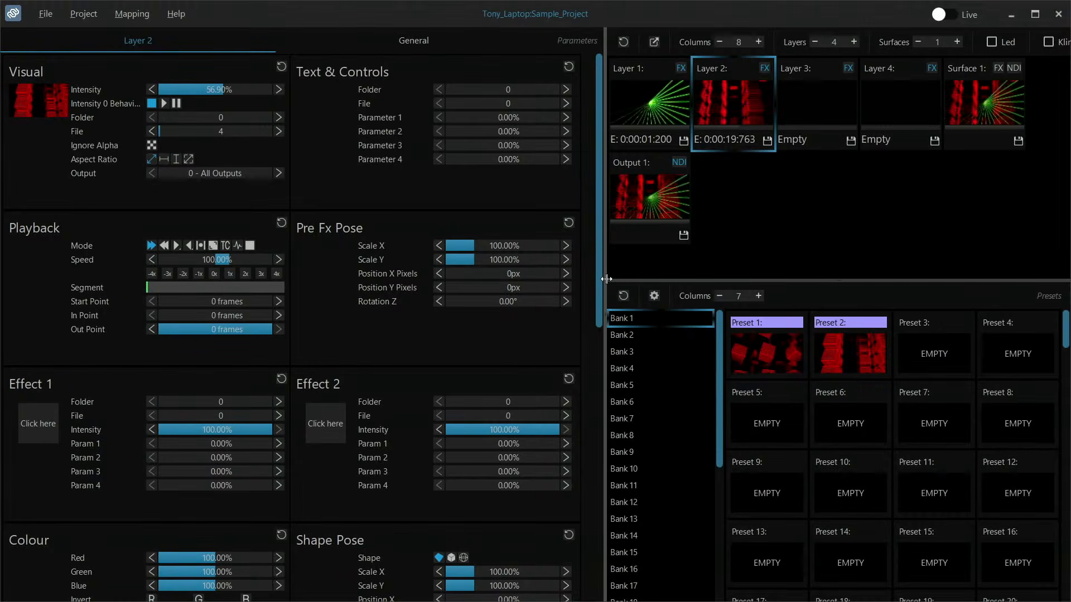
{"action": "left_click_drag", "start_coordinate": [606, 279], "coordinate": [317, 308]}
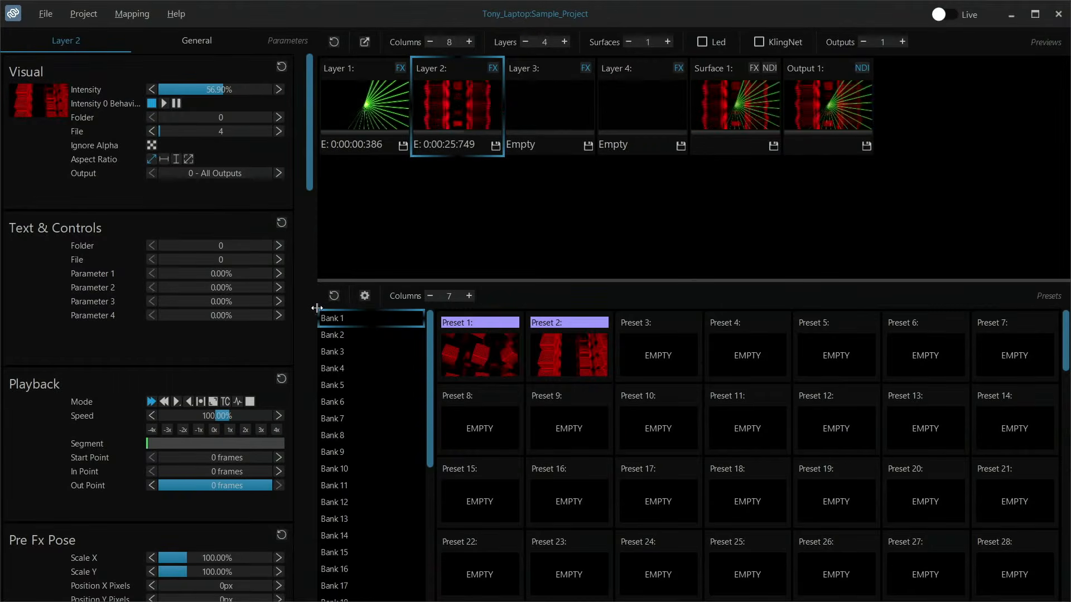
{"action": "left_click_drag", "start_coordinate": [317, 308], "coordinate": [905, 258]}
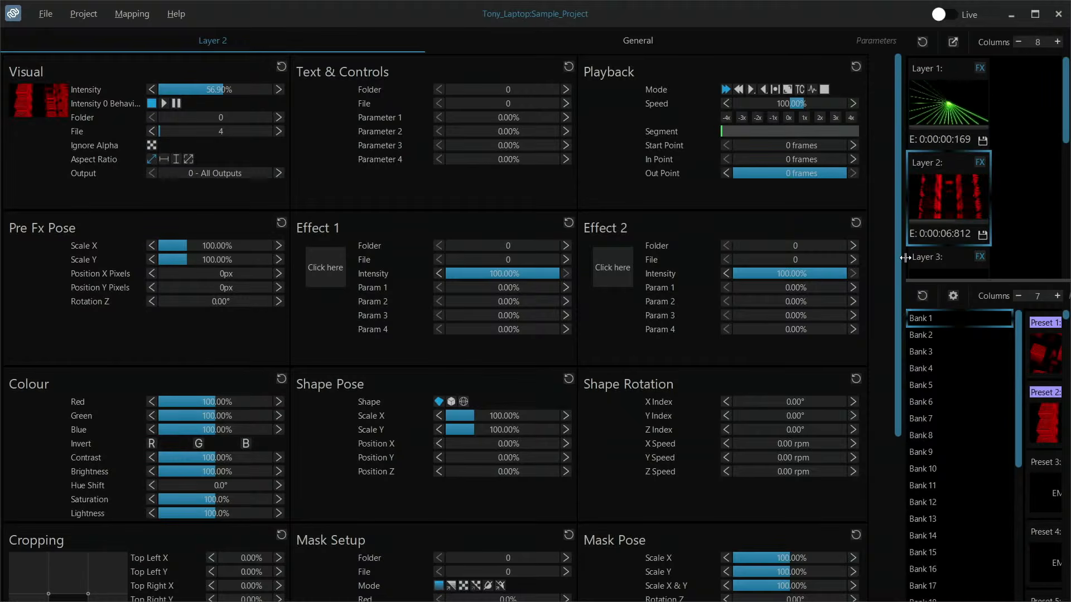
{"action": "left_click_drag", "start_coordinate": [905, 258], "coordinate": [316, 285]}
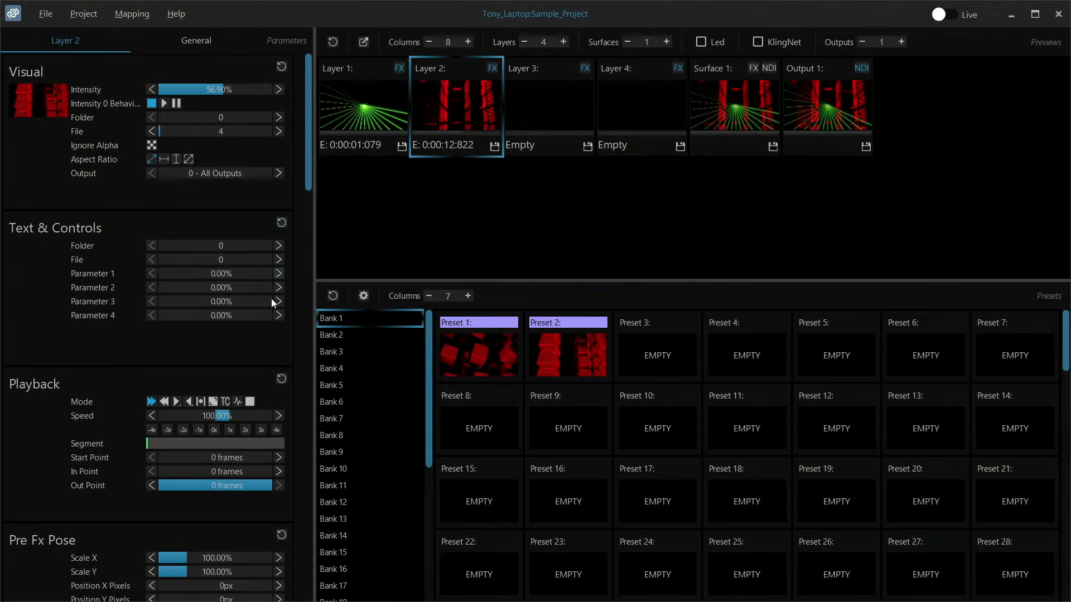
- Reorder the parameter sections so that Playback and Pre Fx Pose come before Text & Controls
{"action": "scroll", "coordinate": [277, 299], "scroll_direction": "down", "scroll_amount": 3}
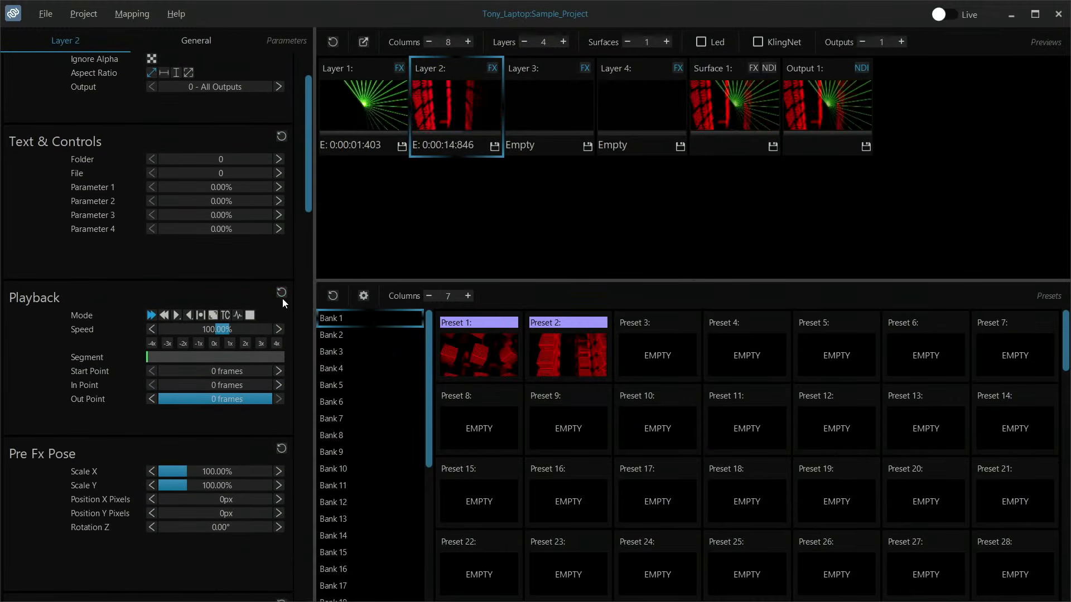
{"action": "left_click_drag", "start_coordinate": [187, 300], "coordinate": [187, 139]}
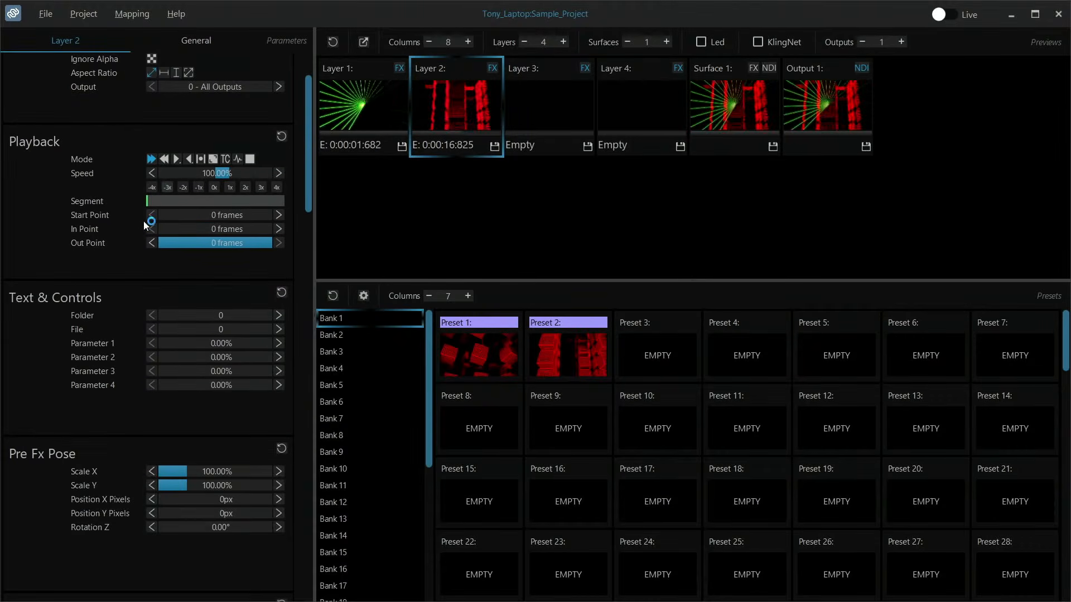
{"action": "left_click_drag", "start_coordinate": [37, 454], "coordinate": [55, 326]}
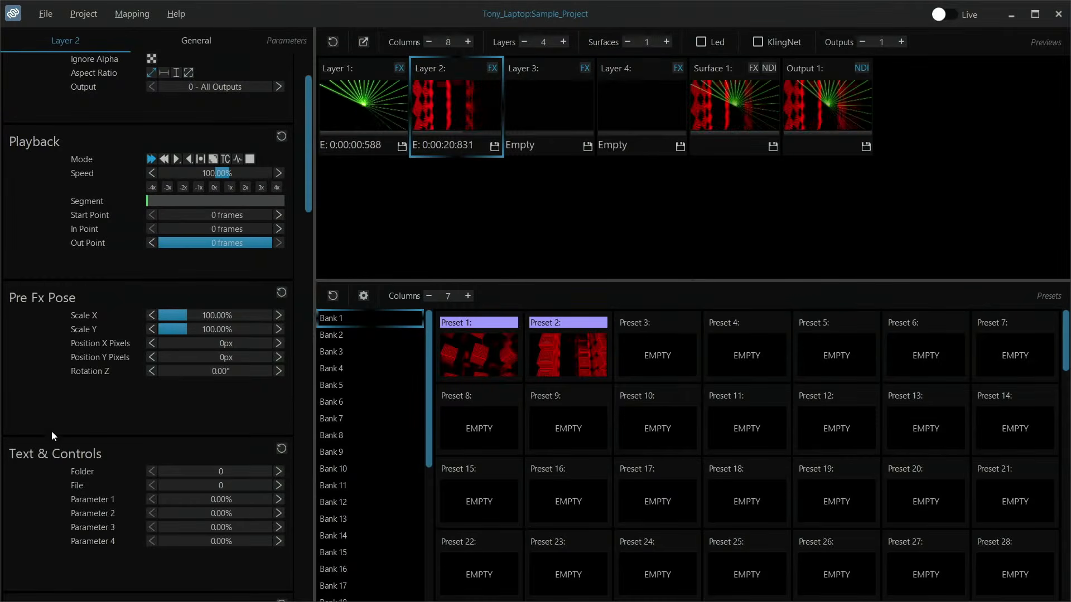
{"action": "scroll", "coordinate": [49, 398], "scroll_direction": "up", "scroll_amount": 3}
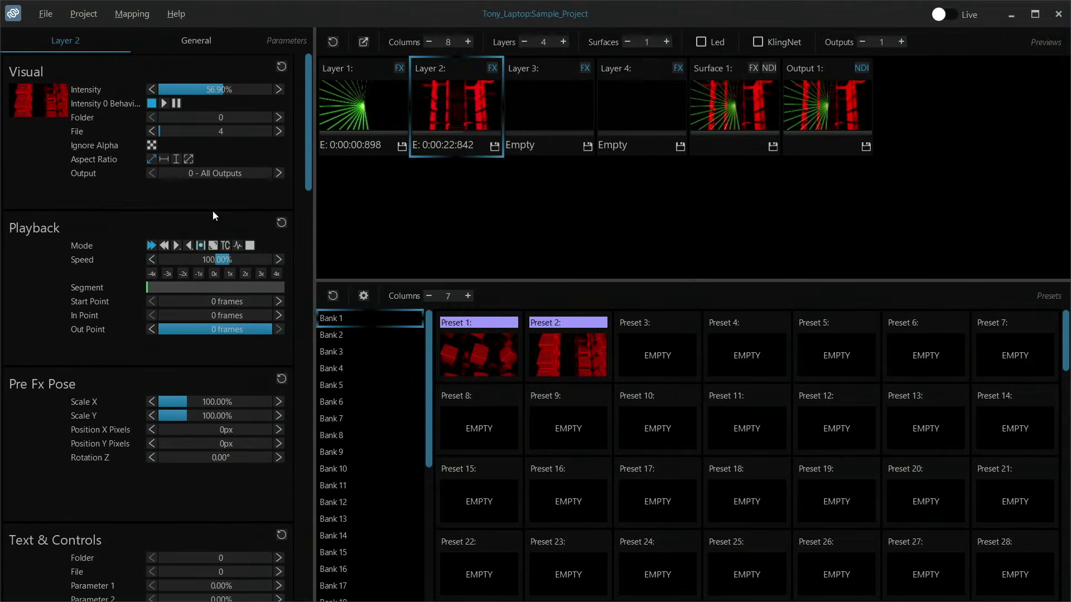
- Display the parameters of Layer 1 and of the empty Layer 3
{"action": "left_click_drag", "start_coordinate": [245, 63], "coordinate": [232, 81]}
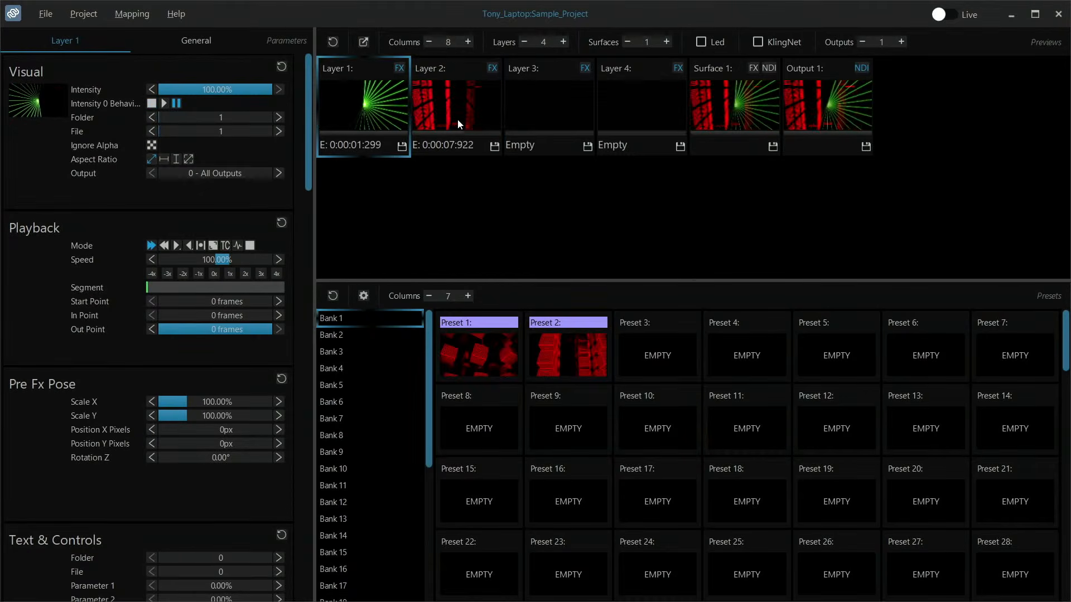
{"action": "left_click", "coordinate": [536, 123]}
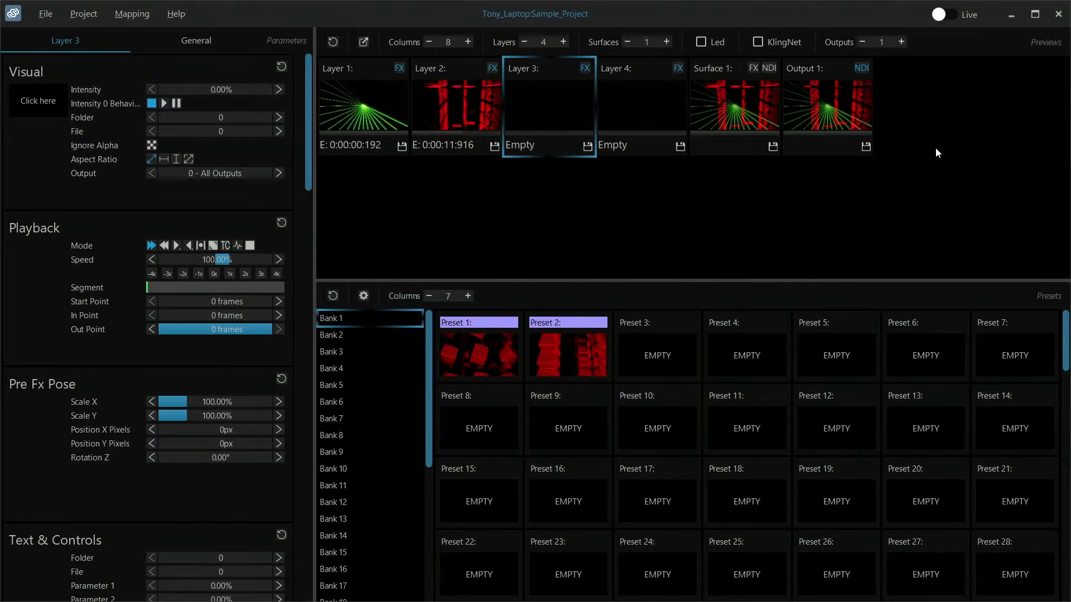
- Try 7 layers and 2 surfaces, and restore the counts to 4 layers and 1 surface
{"action": "left_click", "coordinate": [562, 42]}
{"action": "left_click", "coordinate": [562, 41]}
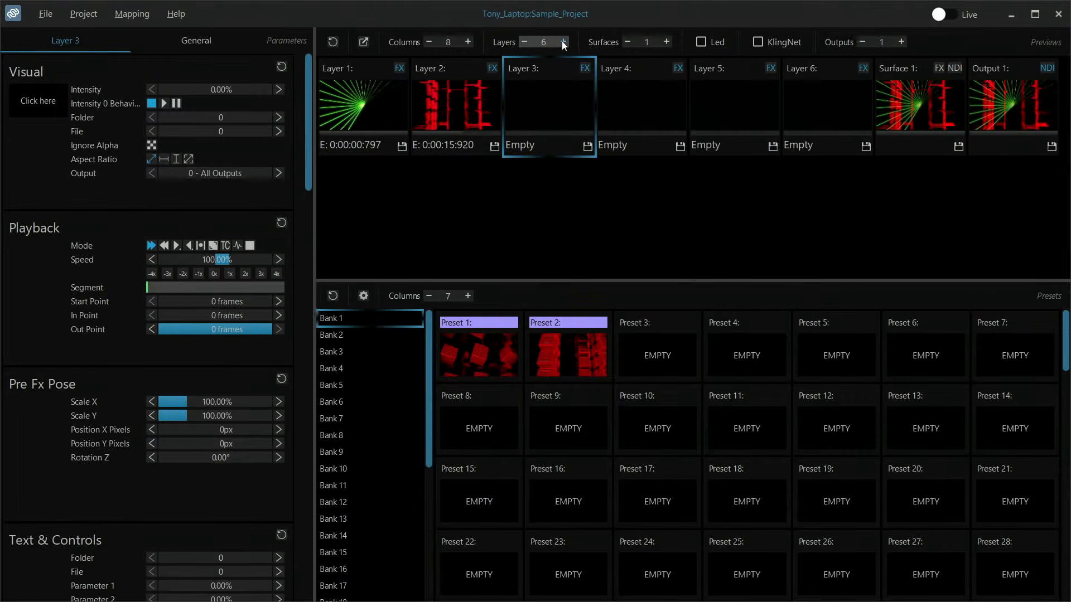
{"action": "left_click", "coordinate": [562, 42]}
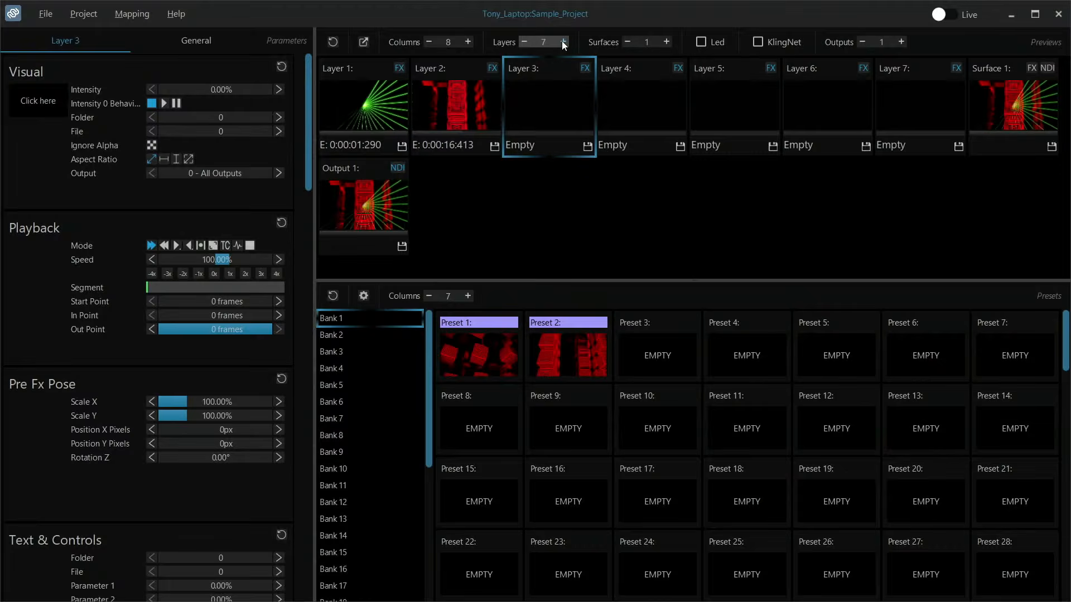
{"action": "left_click", "coordinate": [523, 43]}
{"action": "left_click", "coordinate": [523, 44]}
{"action": "left_click", "coordinate": [524, 43]}
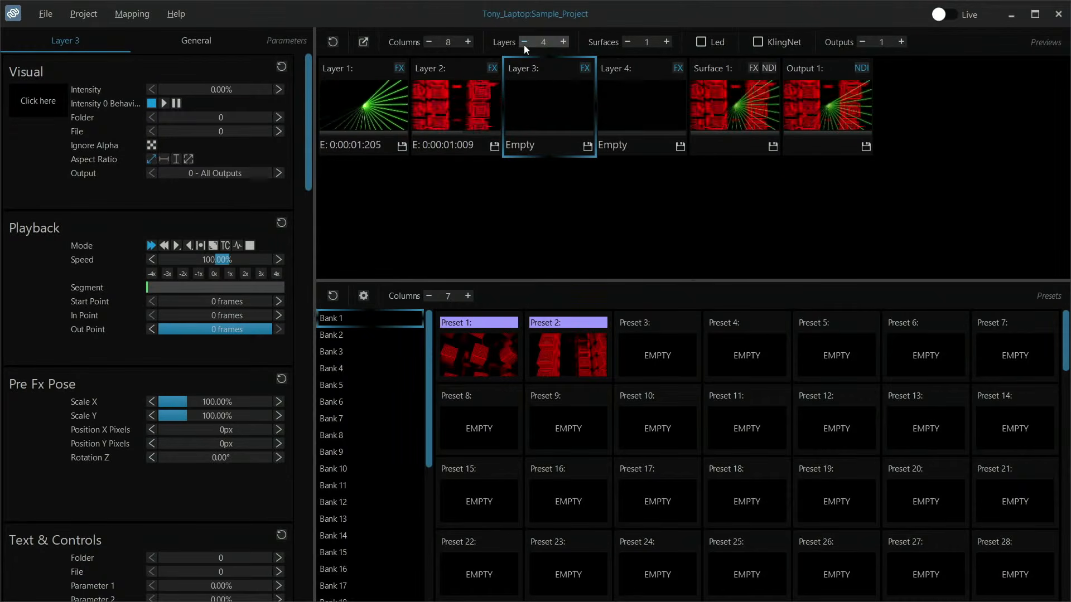
{"action": "left_click", "coordinate": [662, 42]}
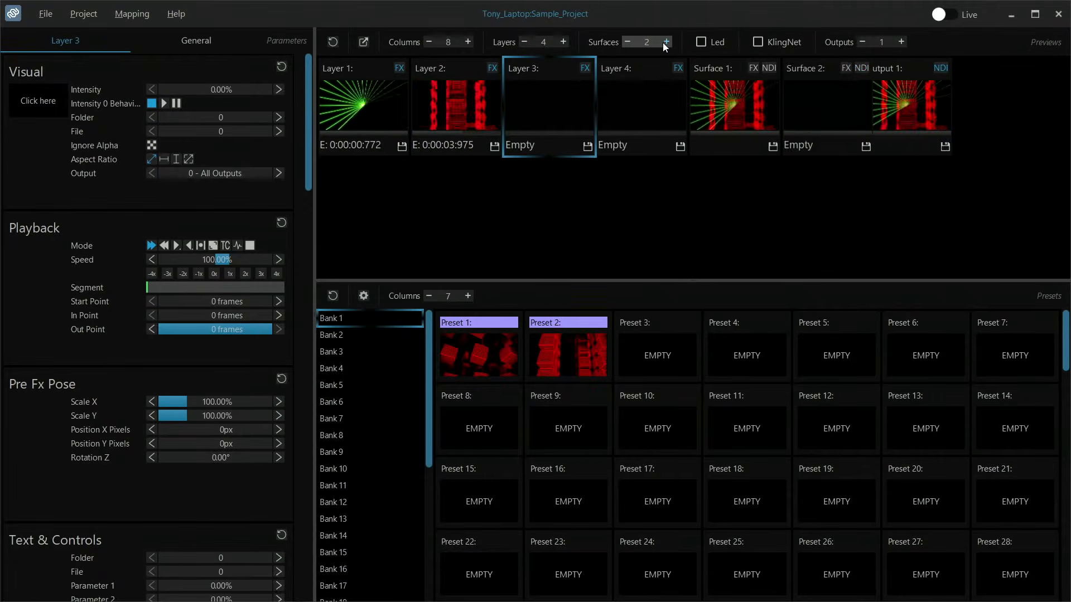
{"action": "left_click", "coordinate": [626, 46]}
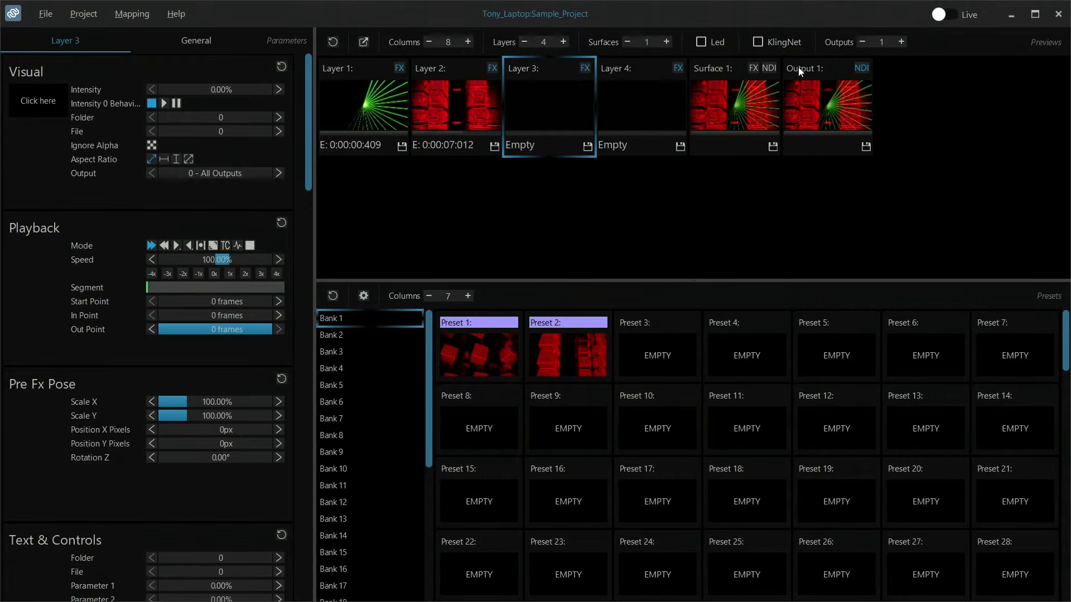
- Display the colour, gamma and keystone parameters of Output 1, and return to Layer 1
{"action": "left_click", "coordinate": [840, 95]}
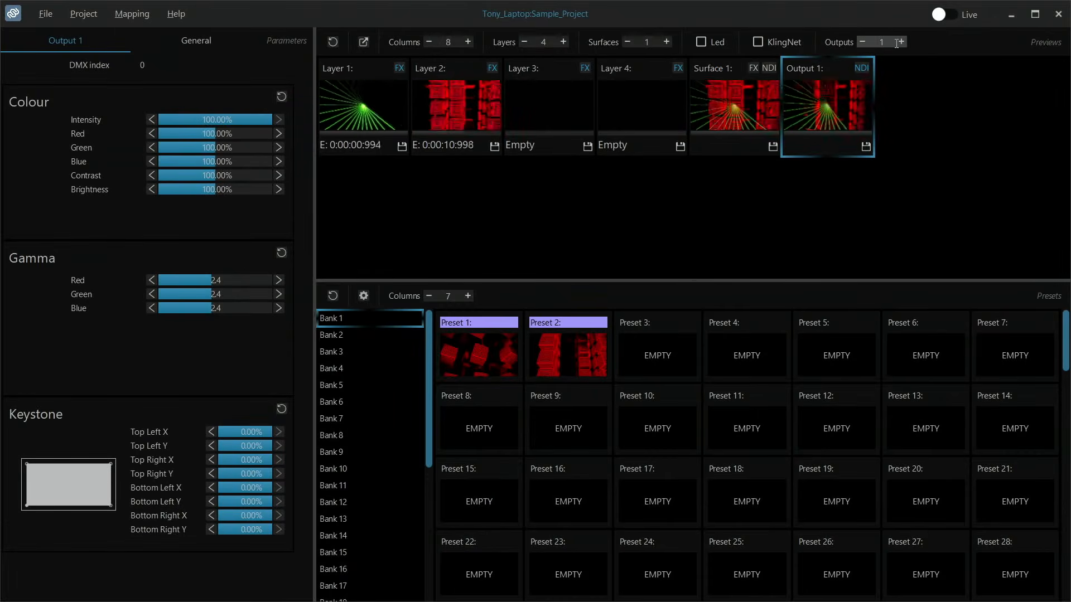
{"action": "left_click", "coordinate": [383, 96]}
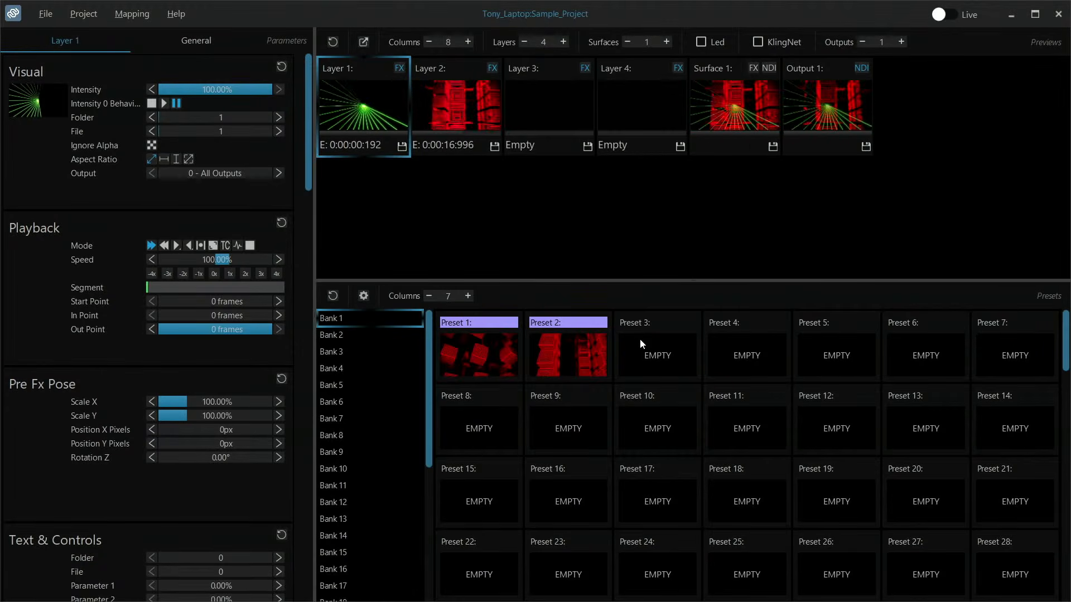
- Enlarge the presets area by shrinking the previews area, and save Layer 1 into Preset 15
{"action": "left_click_drag", "start_coordinate": [788, 280], "coordinate": [751, 176]}
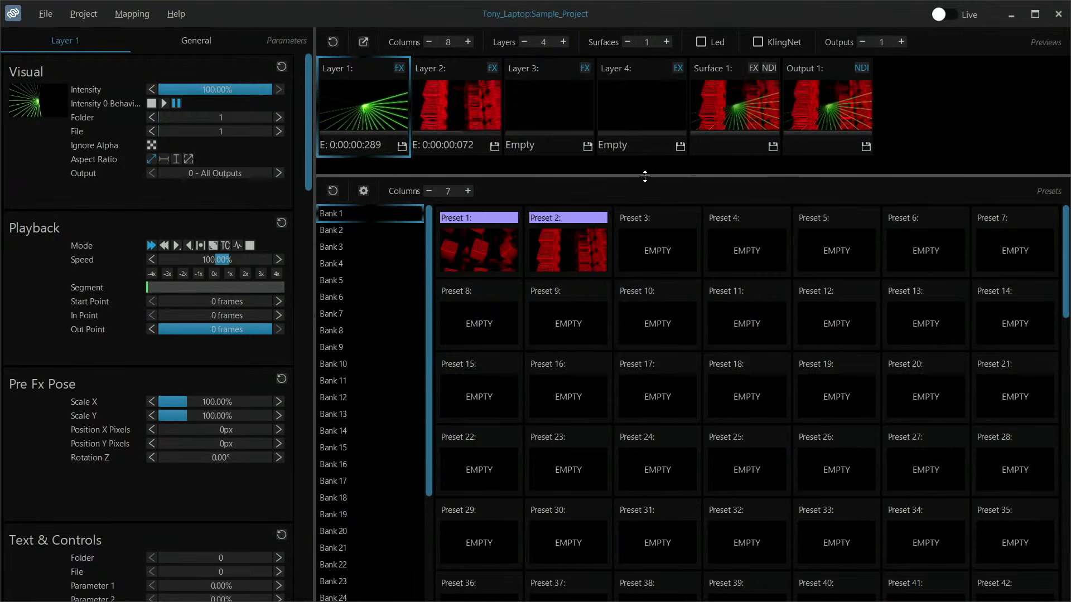
{"action": "left_click_drag", "start_coordinate": [644, 177], "coordinate": [645, 182]}
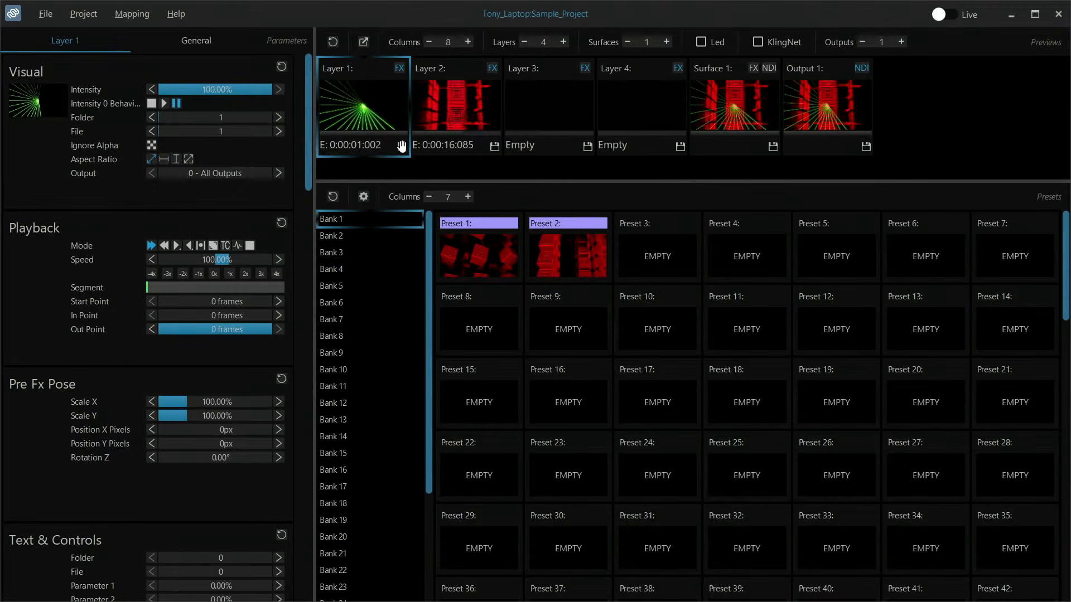
{"action": "left_click_drag", "start_coordinate": [401, 146], "coordinate": [483, 393]}
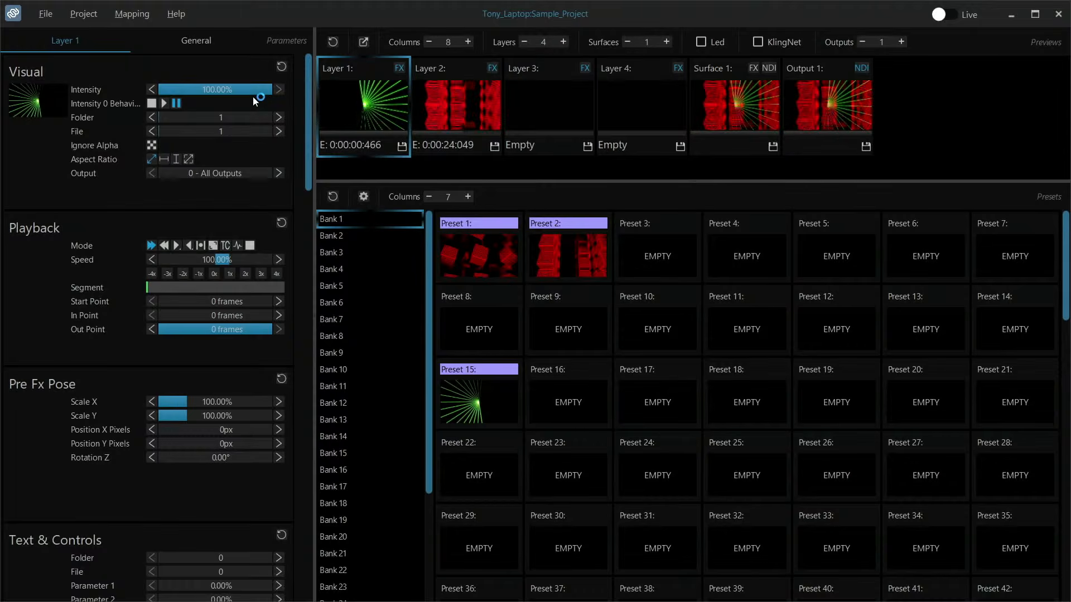
- Load the blue diamond-pattern clip, file 5 of the 002_Blue folder, into Layer 1
{"action": "left_click", "coordinate": [34, 105]}
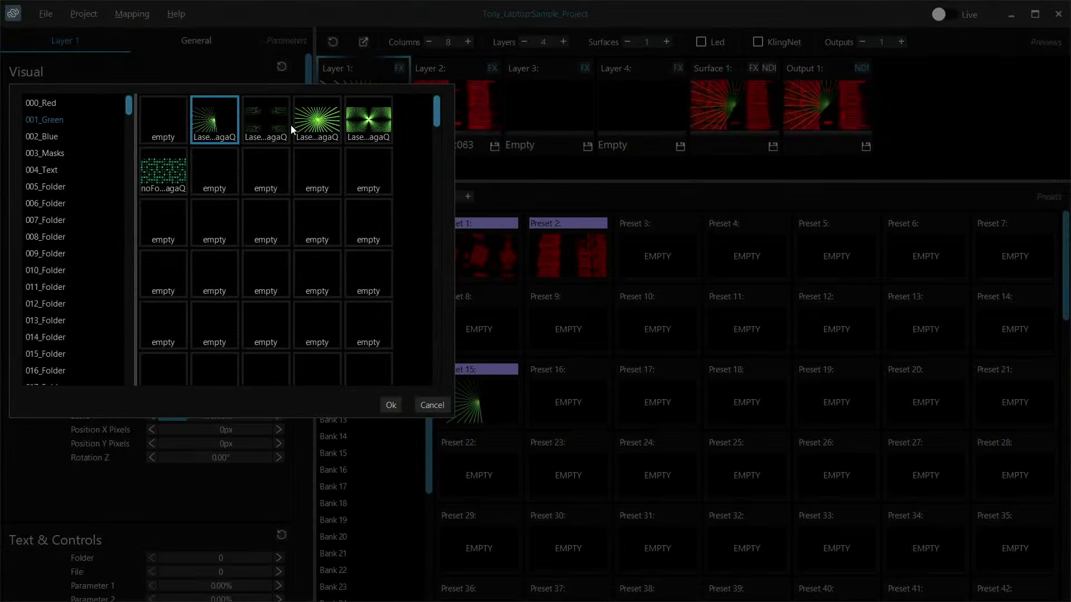
{"action": "left_click", "coordinate": [49, 155]}
{"action": "left_click", "coordinate": [50, 135]}
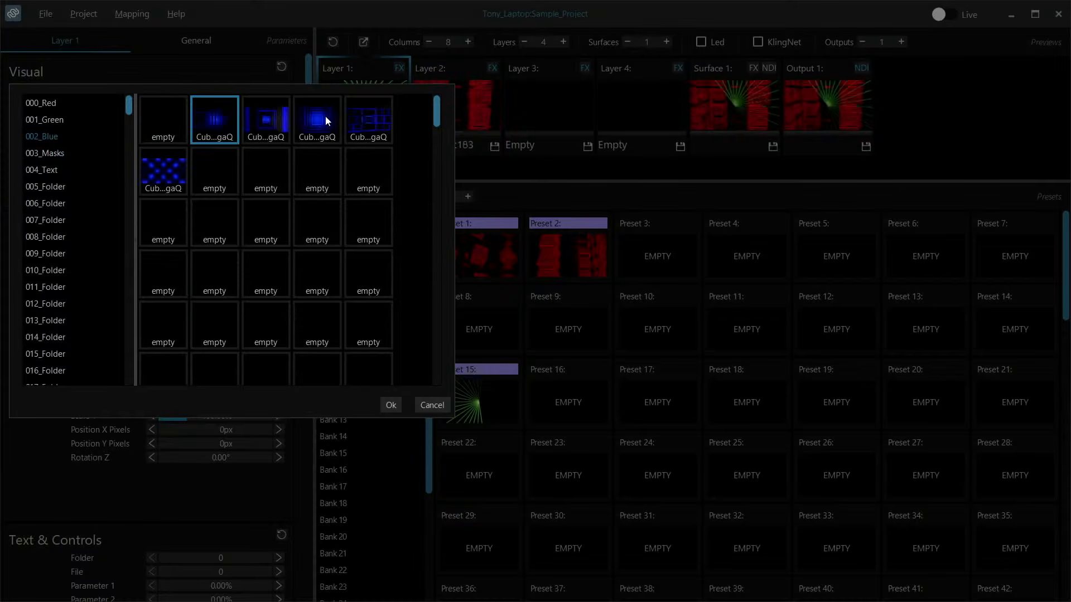
{"action": "double_click", "coordinate": [171, 166]}
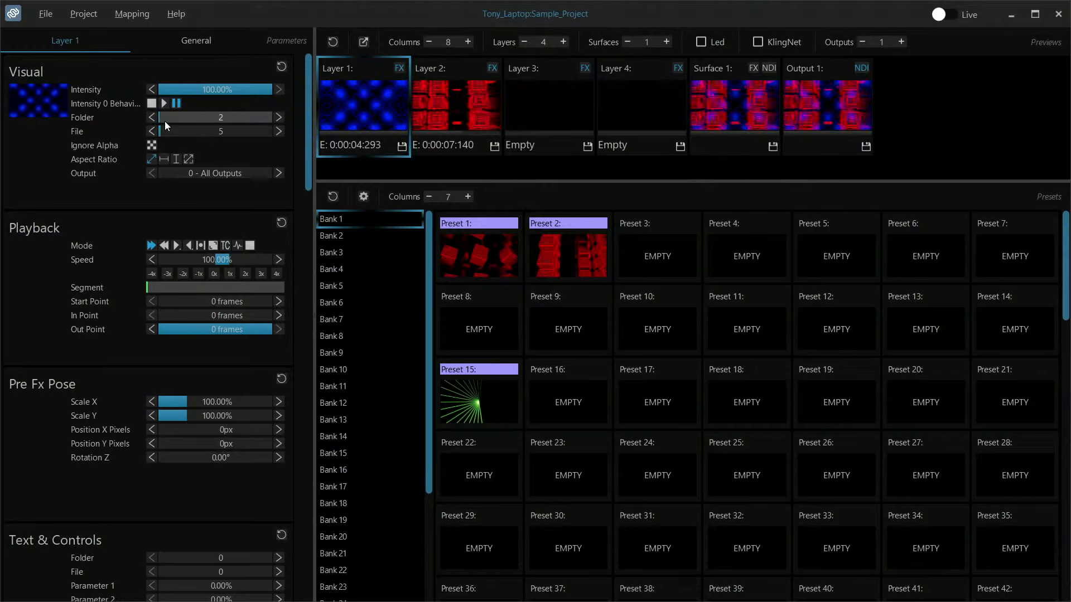
- Set Layer 1's visual to file 4 of folder 2 and save the layer into Preset 16
{"action": "left_click", "coordinate": [277, 131]}
{"action": "left_click", "coordinate": [278, 131]}
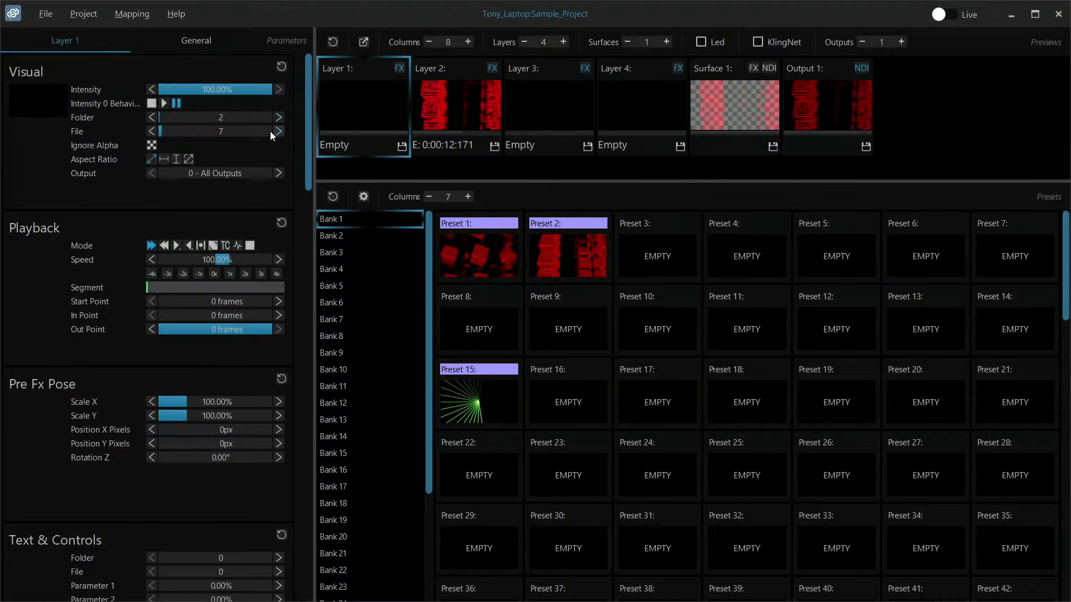
{"action": "left_click", "coordinate": [153, 135]}
{"action": "left_click", "coordinate": [153, 135]}
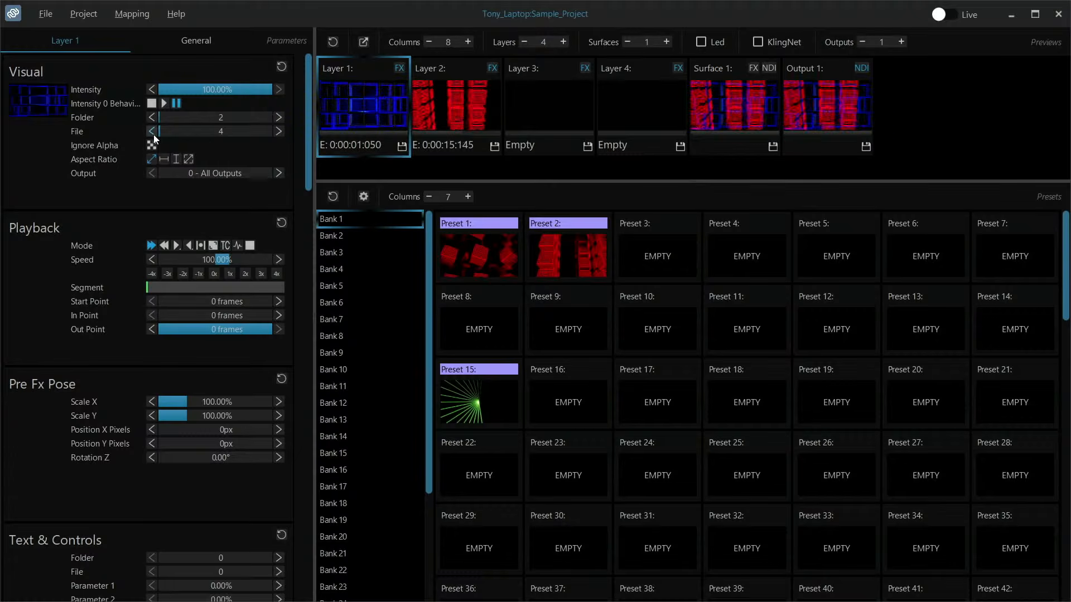
{"action": "left_click", "coordinate": [560, 385]}
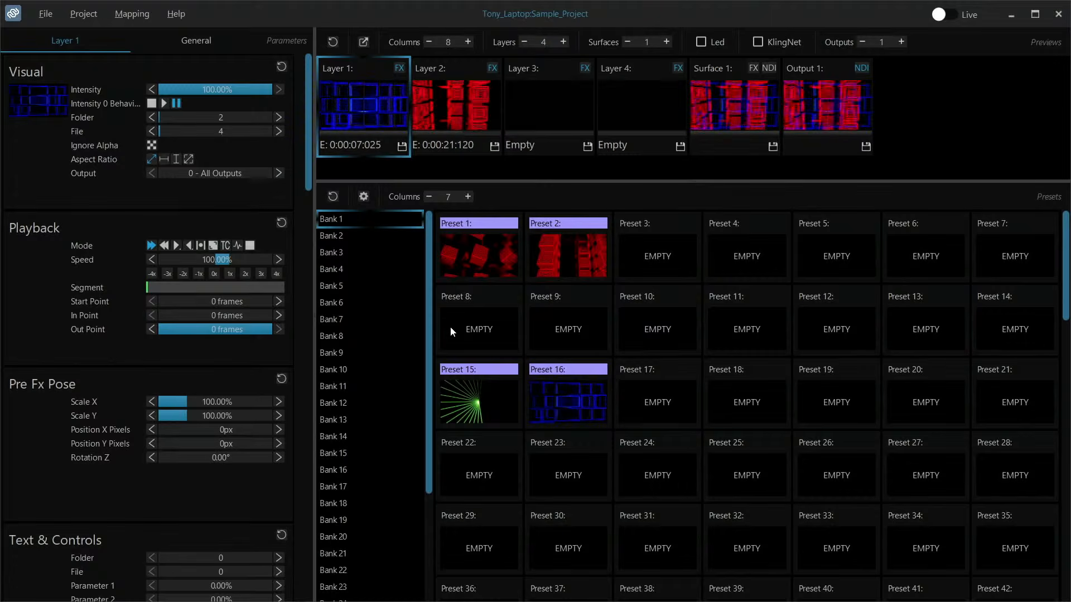
{"action": "scroll", "coordinate": [375, 262], "scroll_direction": "down", "scroll_amount": 3}
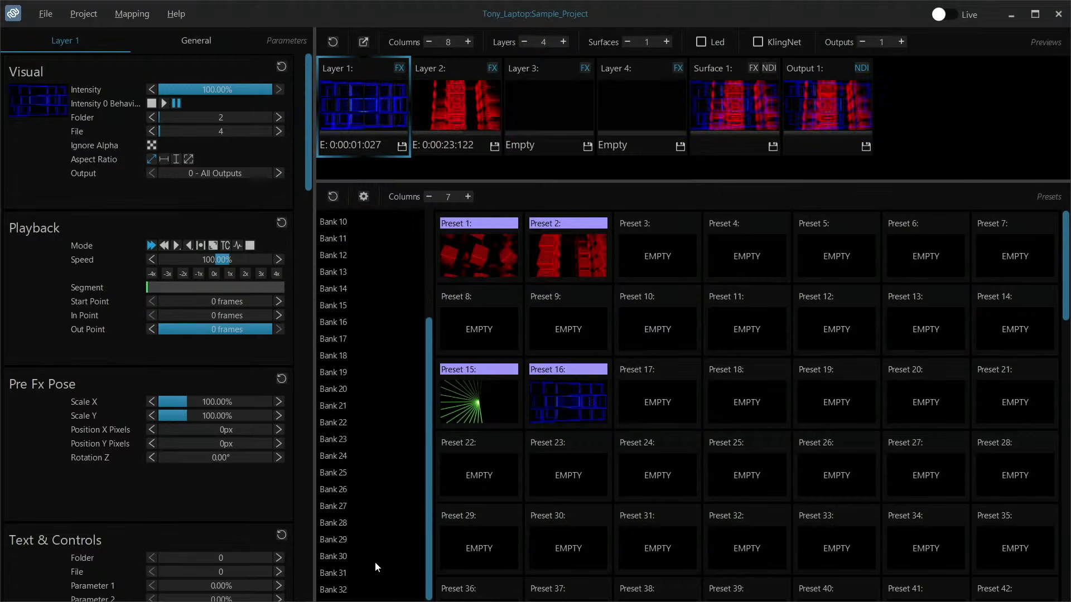
{"action": "scroll", "coordinate": [375, 566], "scroll_direction": "up", "scroll_amount": 3}
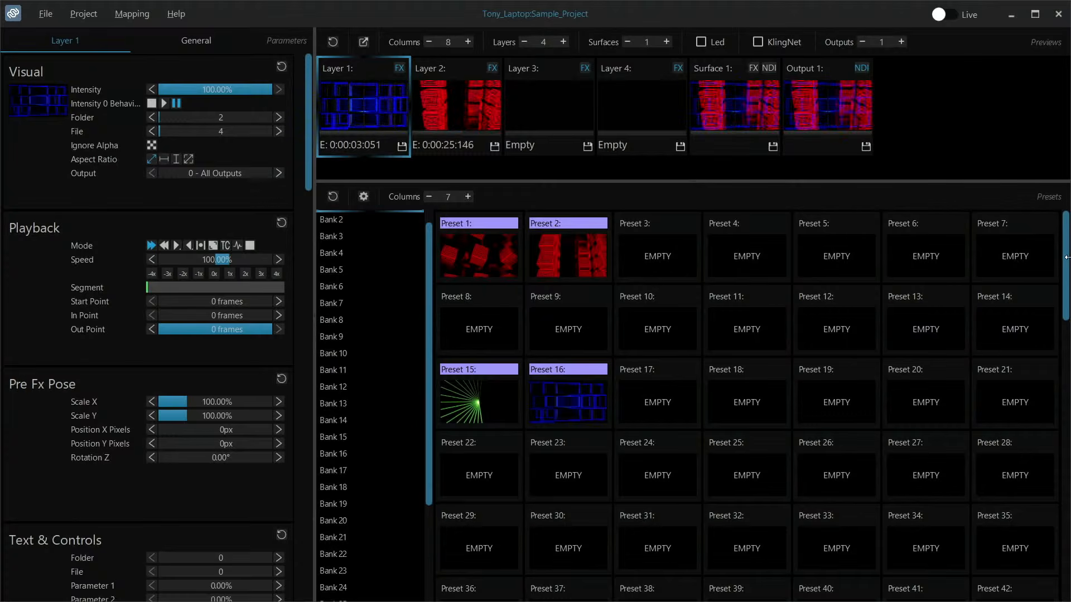
{"action": "left_click_drag", "start_coordinate": [1066, 284], "coordinate": [1043, 202]}
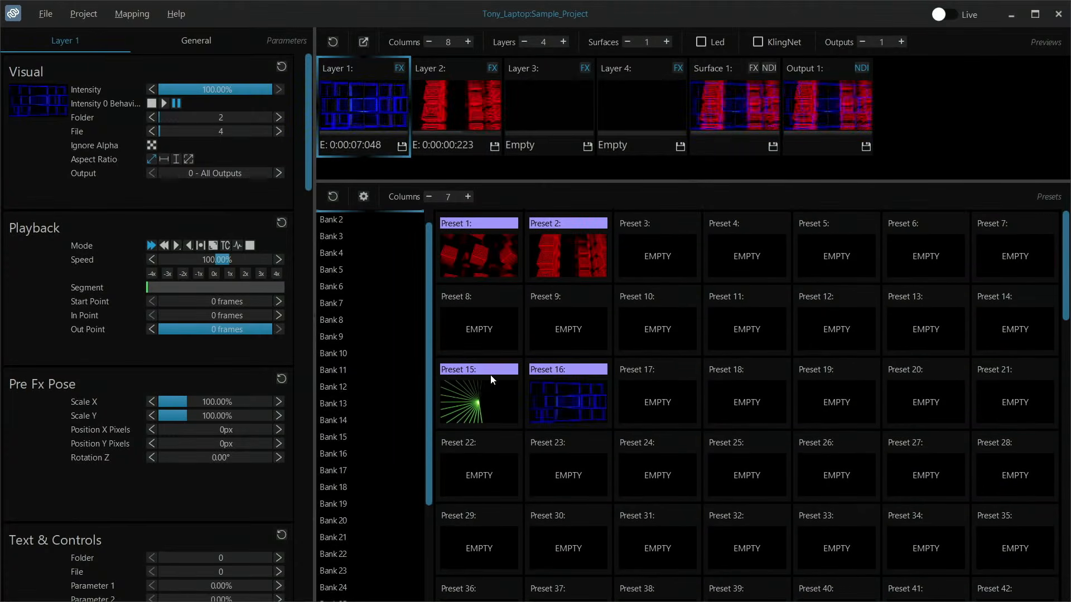
- Recall Preset 15 and Preset 16 alternately several times, finishing on Preset 16
{"action": "left_click", "coordinate": [493, 390]}
{"action": "left_click", "coordinate": [553, 399]}
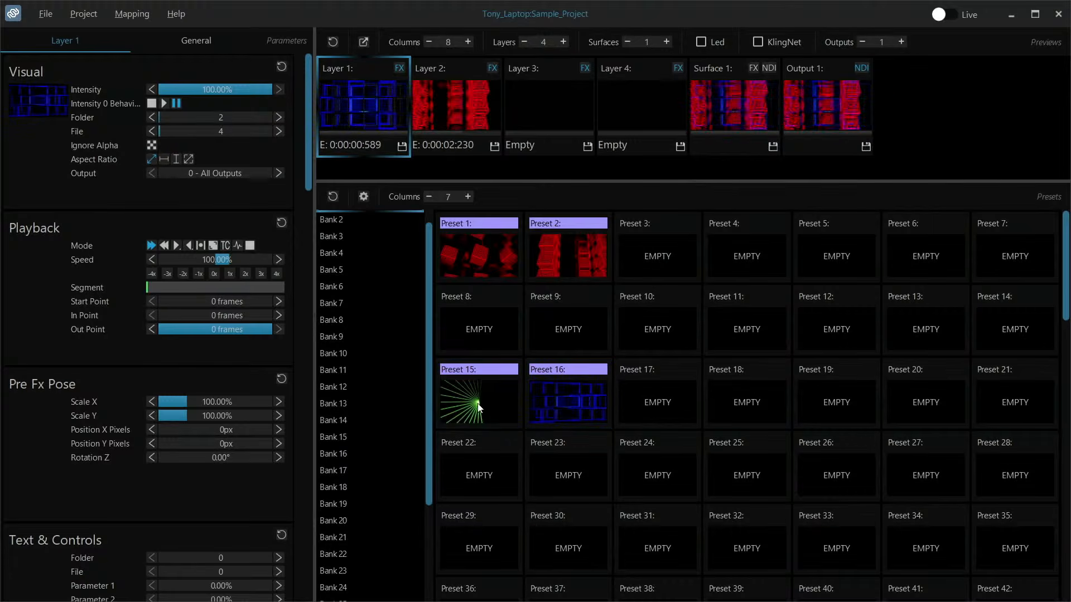
{"action": "left_click", "coordinate": [478, 405]}
{"action": "left_click", "coordinate": [548, 402]}
{"action": "left_click", "coordinate": [471, 411]}
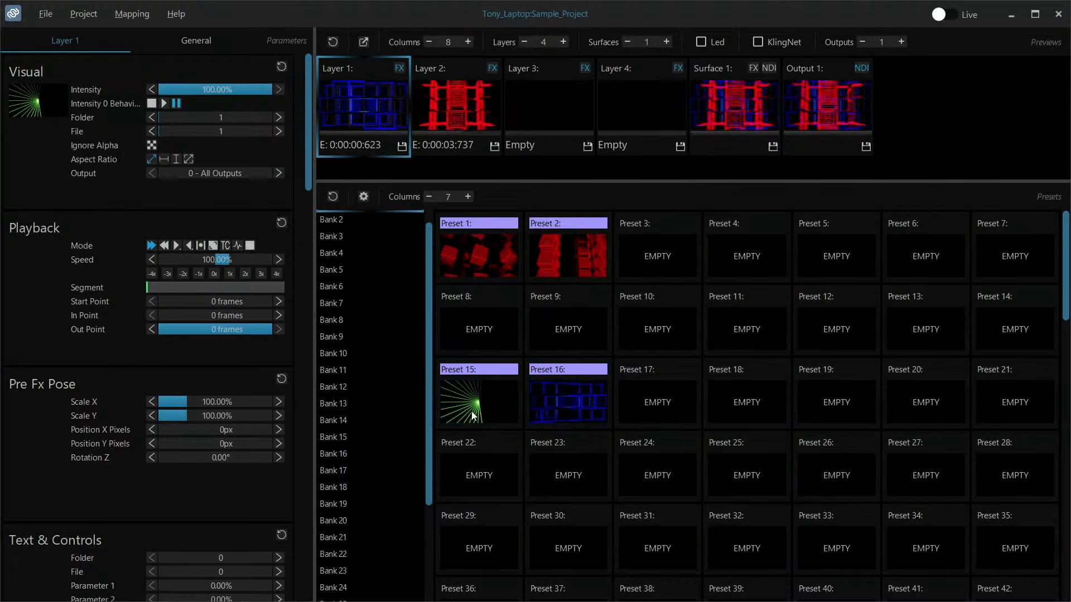
{"action": "left_click", "coordinate": [560, 404]}
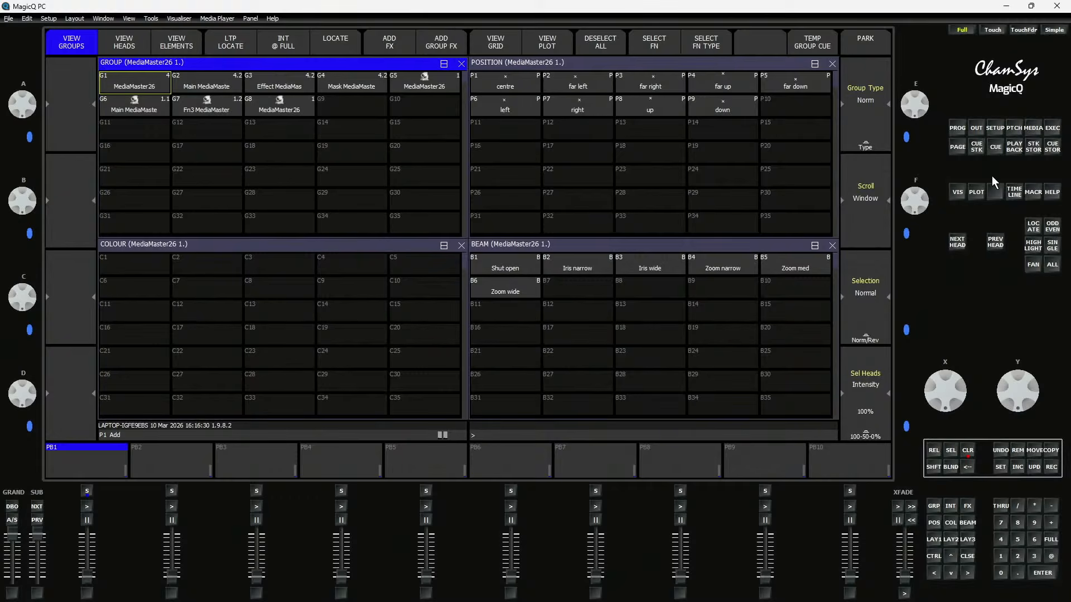
- In MagicQ, open the patch of heads, look through the head library's manufacturers, and return to the patch
{"action": "left_click", "coordinate": [1013, 129]}
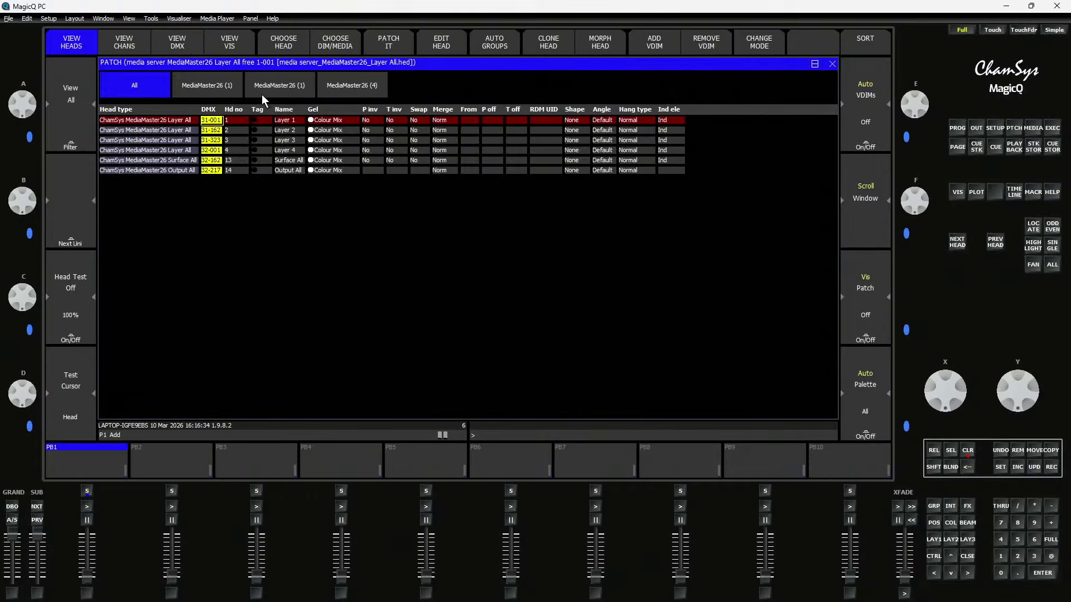
{"action": "left_click", "coordinate": [279, 46]}
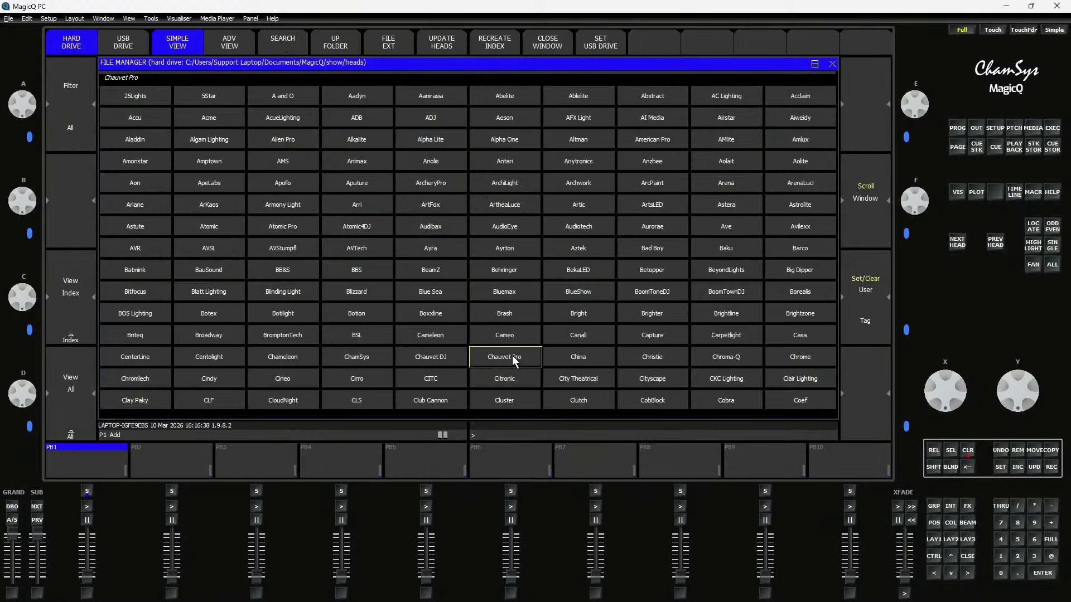
{"action": "left_click", "coordinate": [1014, 130]}
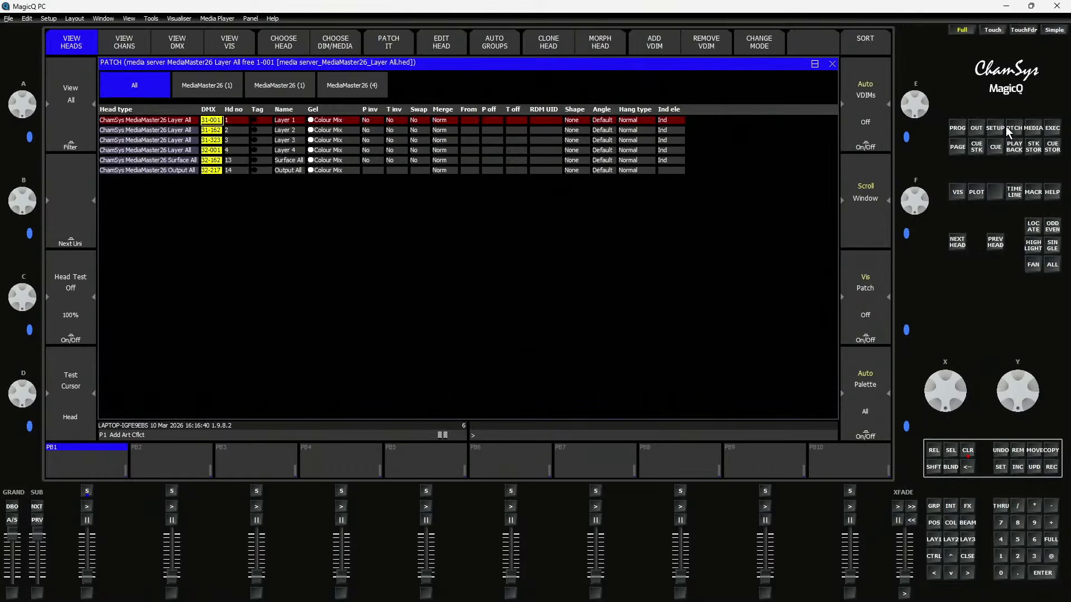
- Look up the modes offered for the MediaMaster26 media server head, cancel without choosing one, and return to the patch
{"action": "left_click", "coordinate": [337, 45]}
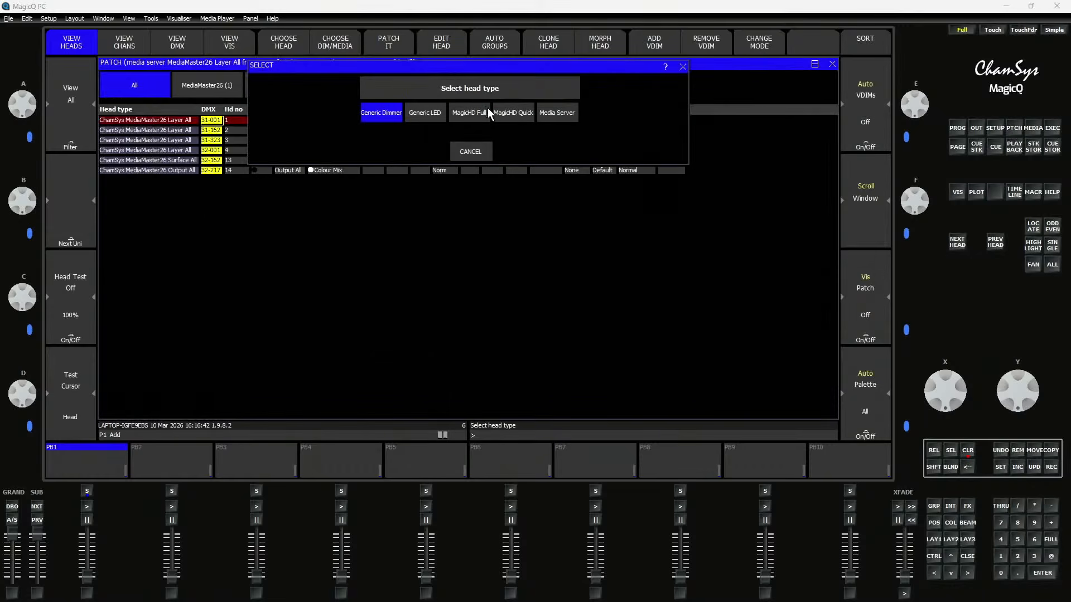
{"action": "left_click", "coordinate": [543, 114]}
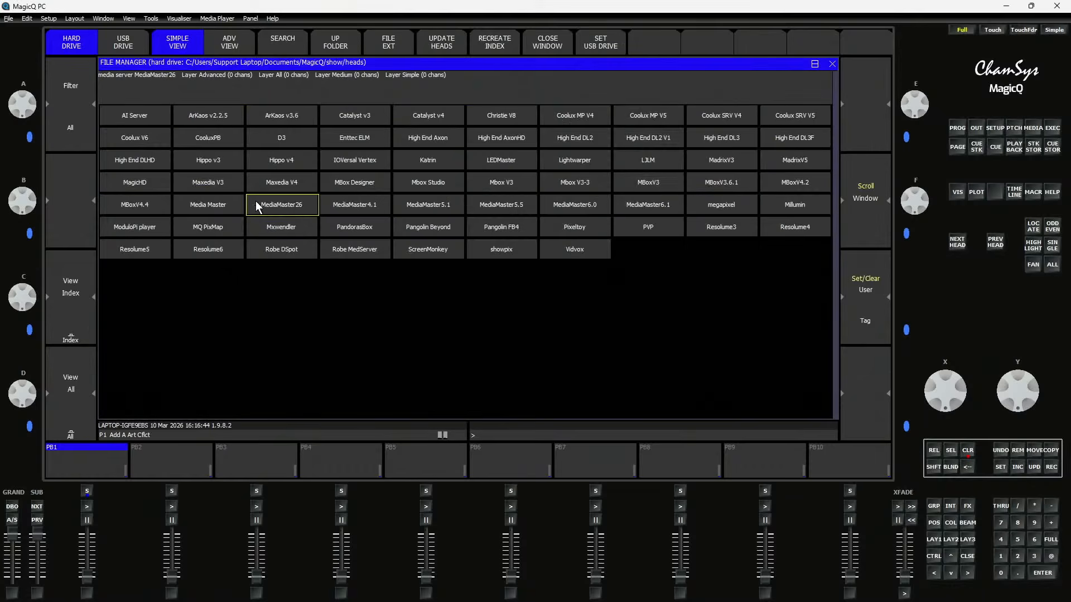
{"action": "left_click", "coordinate": [284, 206]}
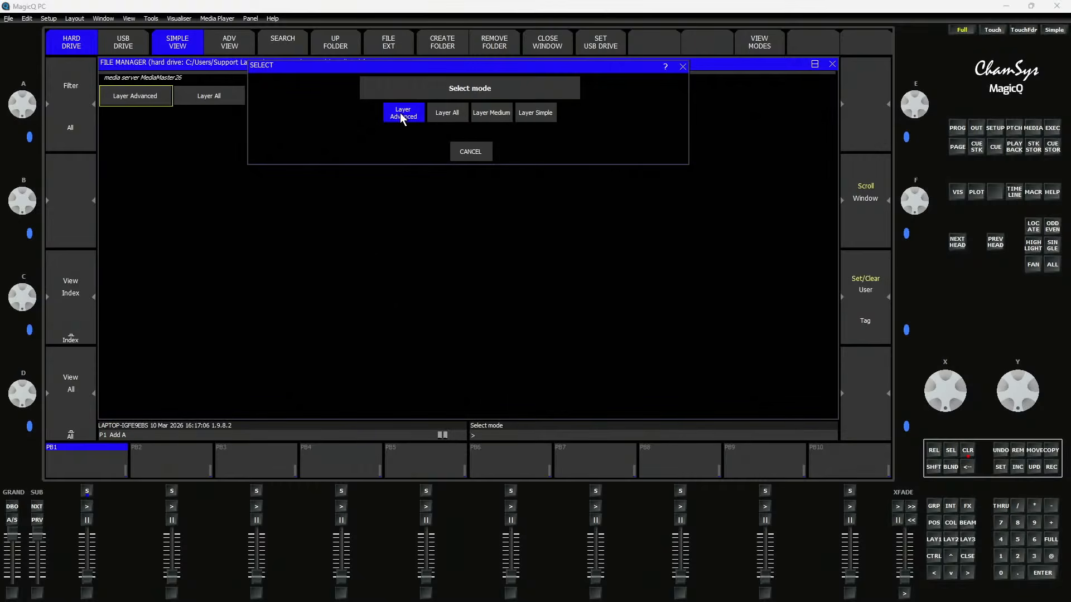
{"action": "left_click", "coordinate": [471, 147]}
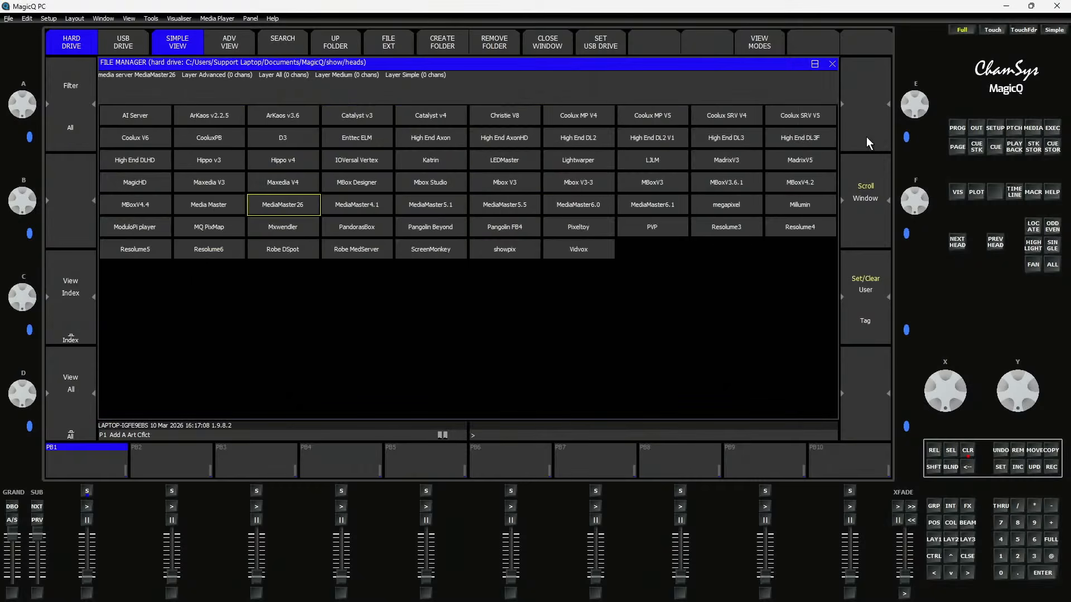
{"action": "left_click", "coordinate": [1013, 128]}
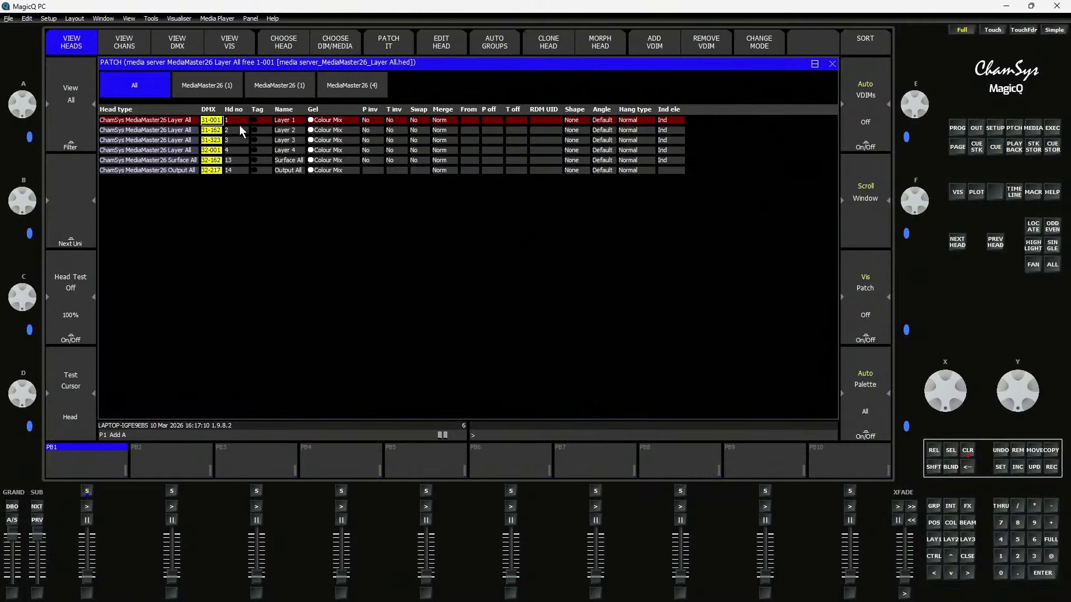
- Renumber the patched Surface All head to 5 and the Output All head to 6
{"action": "left_click_drag", "start_coordinate": [239, 122], "coordinate": [245, 162]}
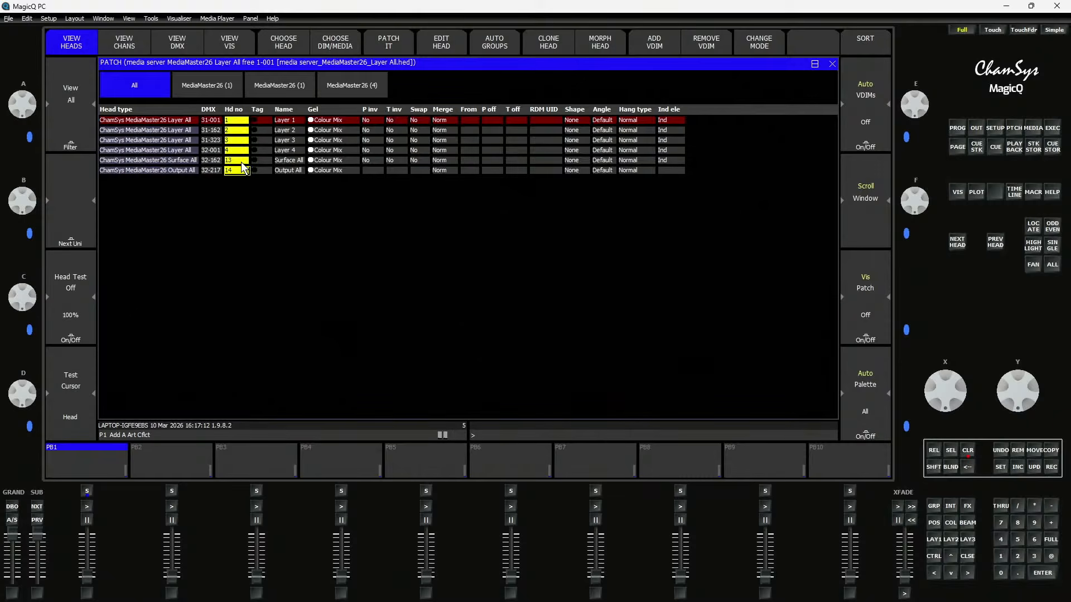
{"action": "left_click", "coordinate": [241, 161]}
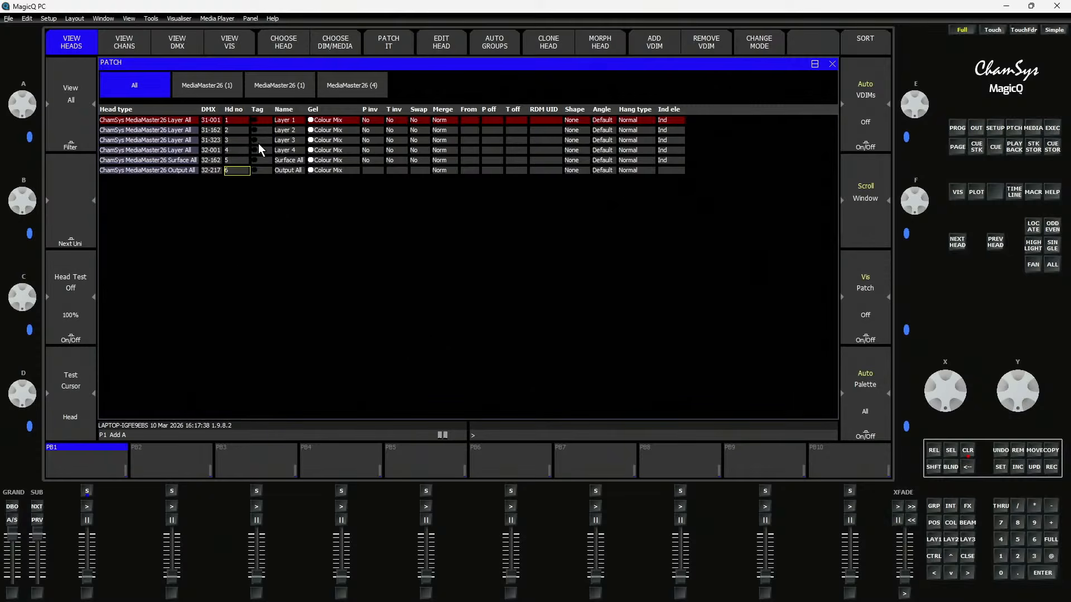
- In the setup's media server list, set MediaMaster26's number of layers to 6 and check the server
{"action": "left_click", "coordinate": [996, 133]}
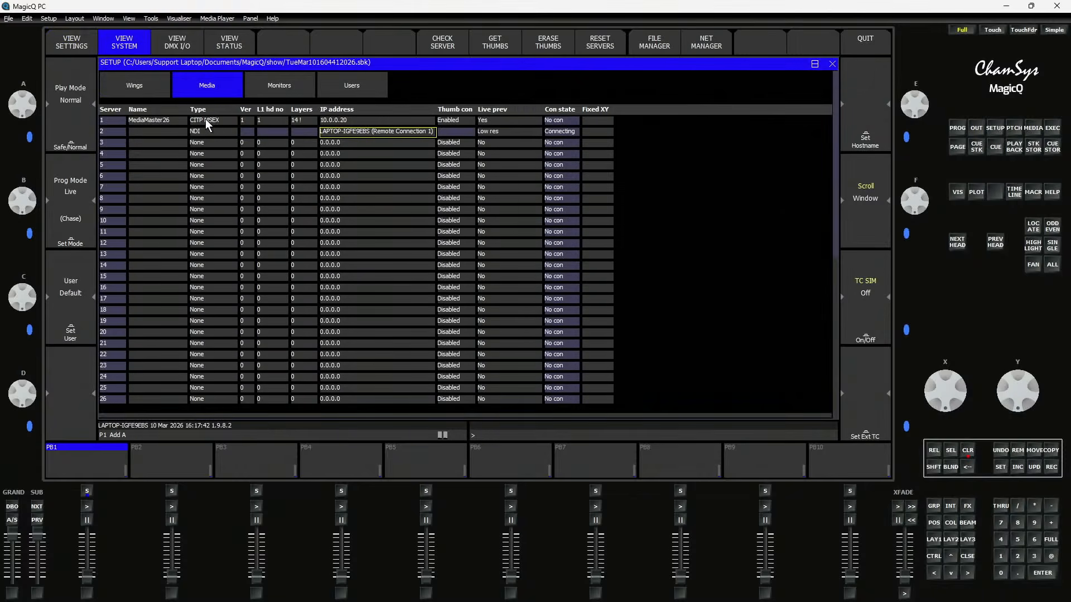
{"action": "left_click", "coordinate": [298, 120]}
{"action": "left_click", "coordinate": [440, 45]}
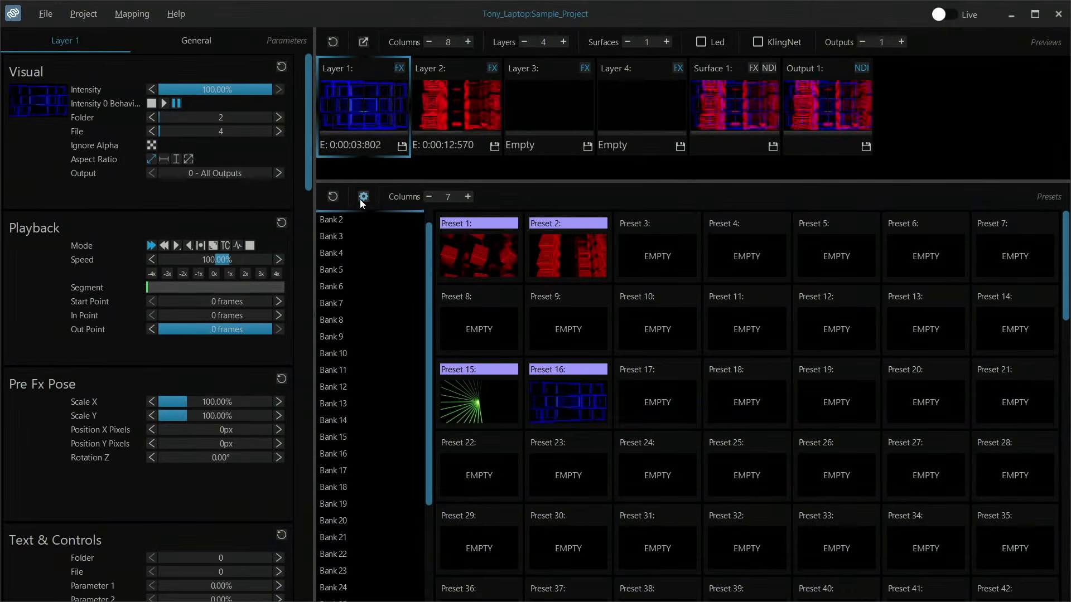
- Switch to MediaMaster, review the Output and DMX preferences including the CITP option, and accept the dialog
{"action": "left_click", "coordinate": [78, 17]}
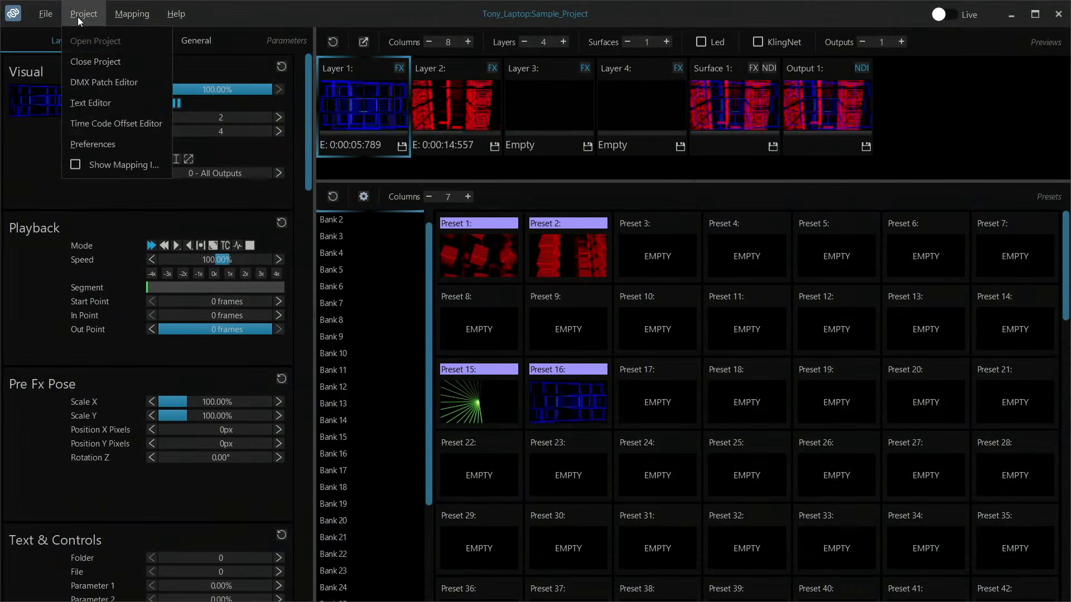
{"action": "left_click", "coordinate": [113, 143]}
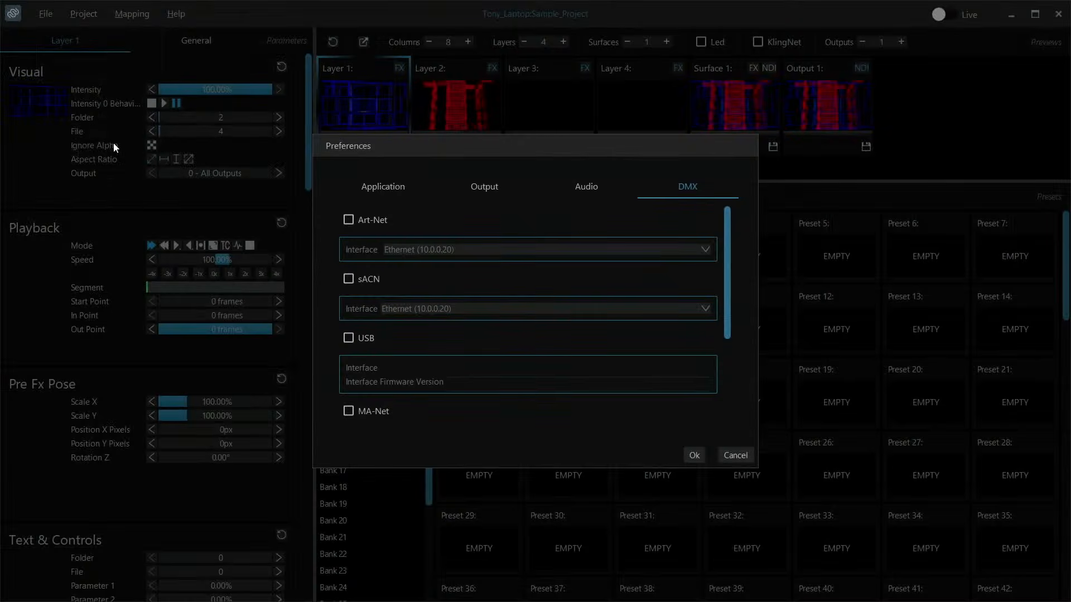
{"action": "left_click", "coordinate": [482, 194]}
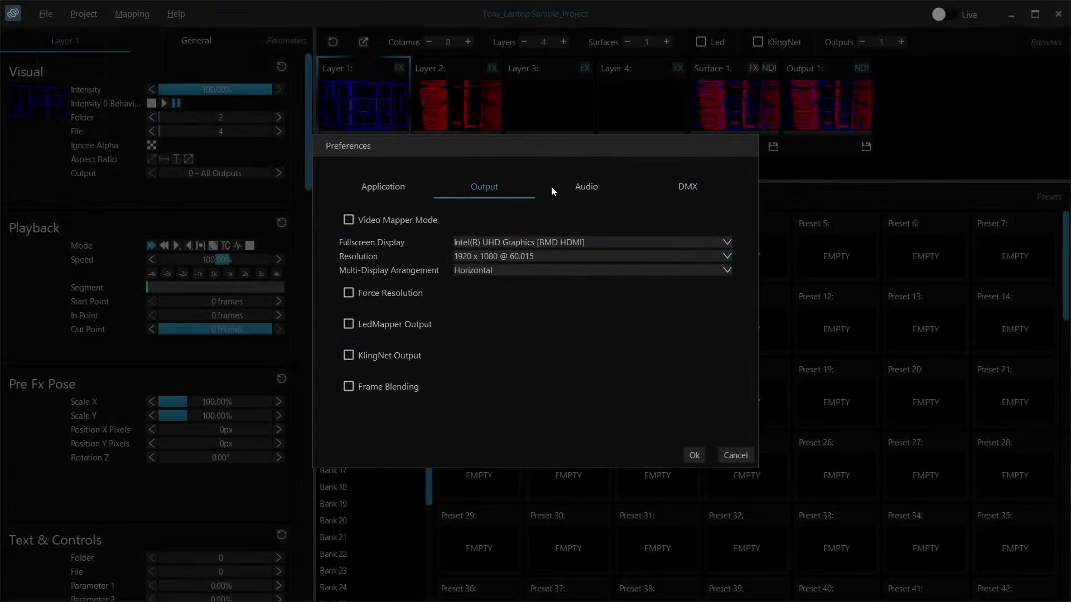
{"action": "left_click", "coordinate": [691, 186]}
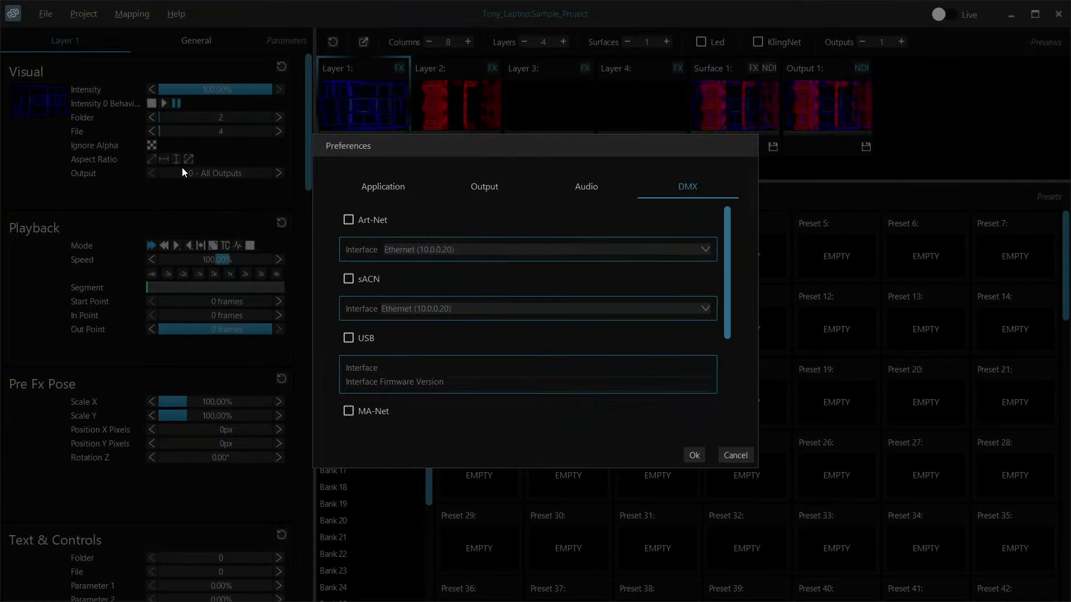
{"action": "scroll", "coordinate": [635, 323], "scroll_direction": "down", "scroll_amount": 5}
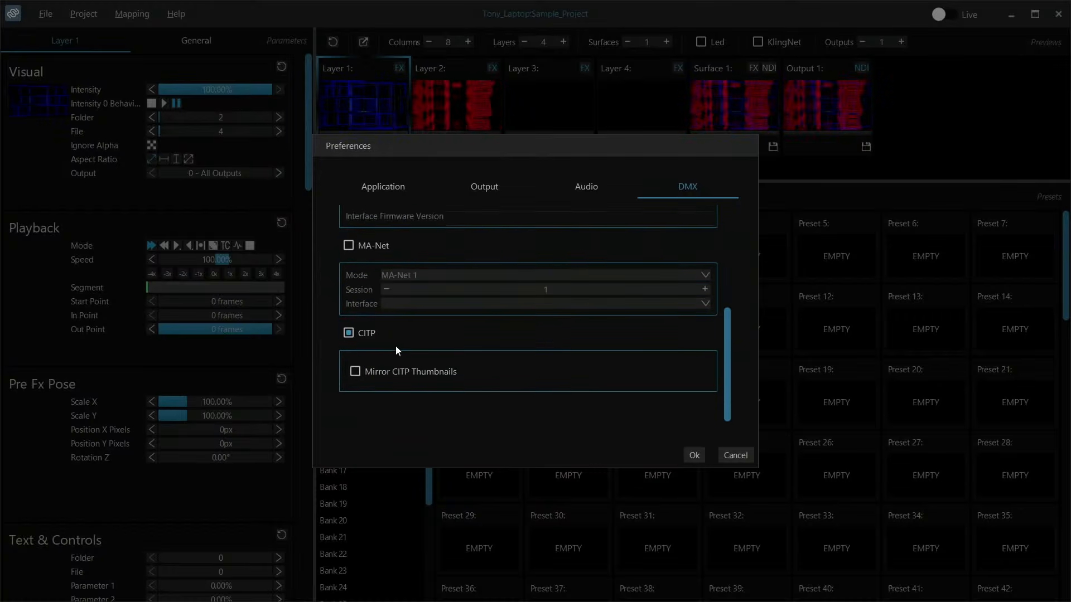
{"action": "scroll", "coordinate": [394, 349], "scroll_direction": "up", "scroll_amount": 1}
{"action": "left_click", "coordinate": [363, 365]}
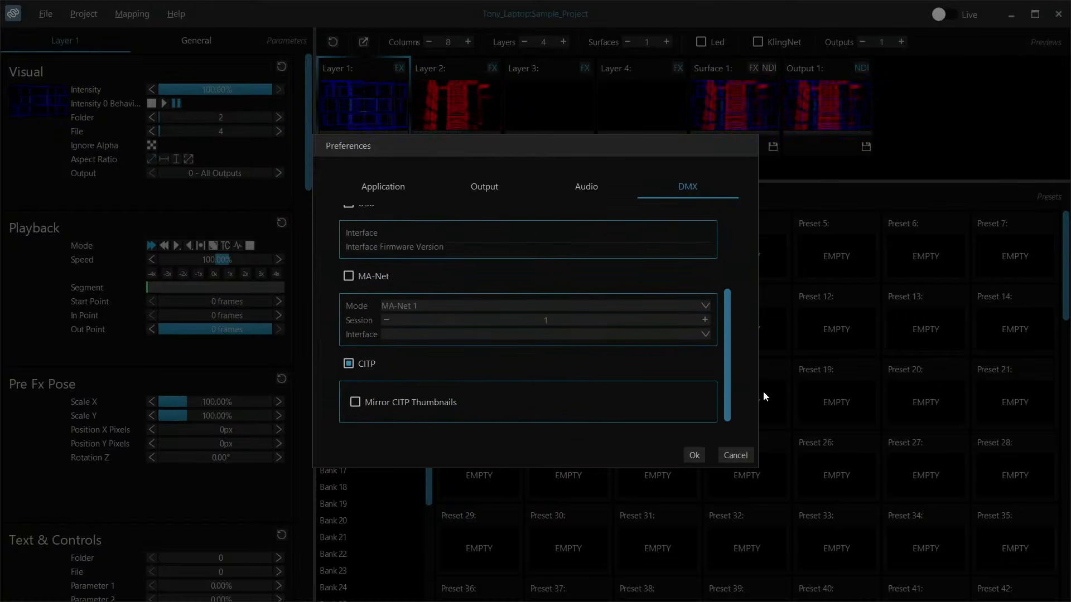
{"action": "left_click", "coordinate": [694, 456]}
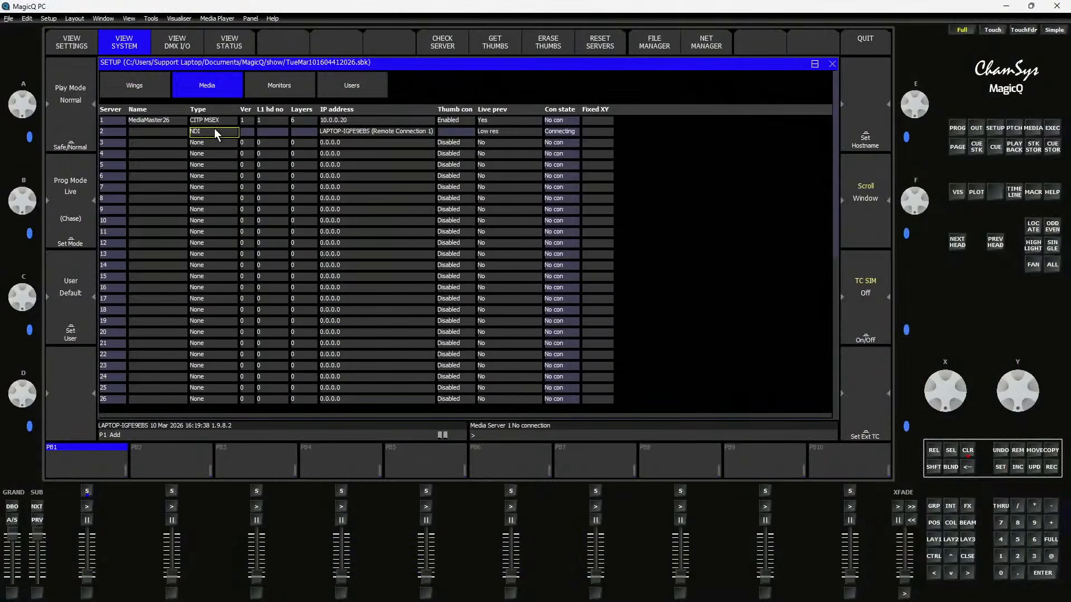
- In MagicQ, set media server 2's type to NDI and select CSYS-000586 (BMD HDMI) as its NDI sender
{"action": "left_click", "coordinate": [214, 131]}
{"action": "left_click", "coordinate": [543, 136]}
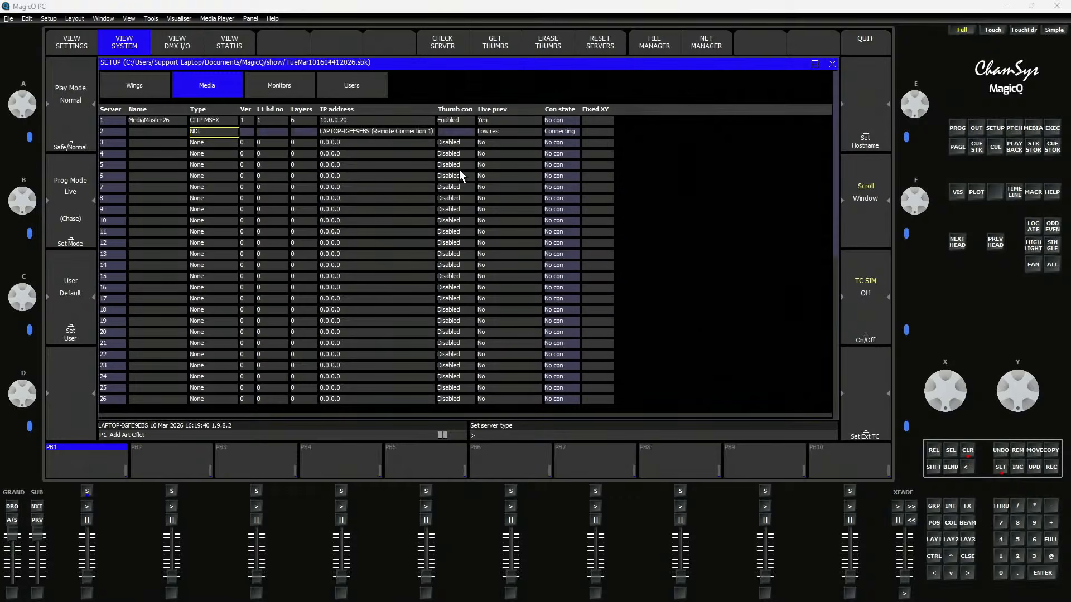
{"action": "left_click", "coordinate": [374, 131]}
{"action": "left_click", "coordinate": [374, 130]}
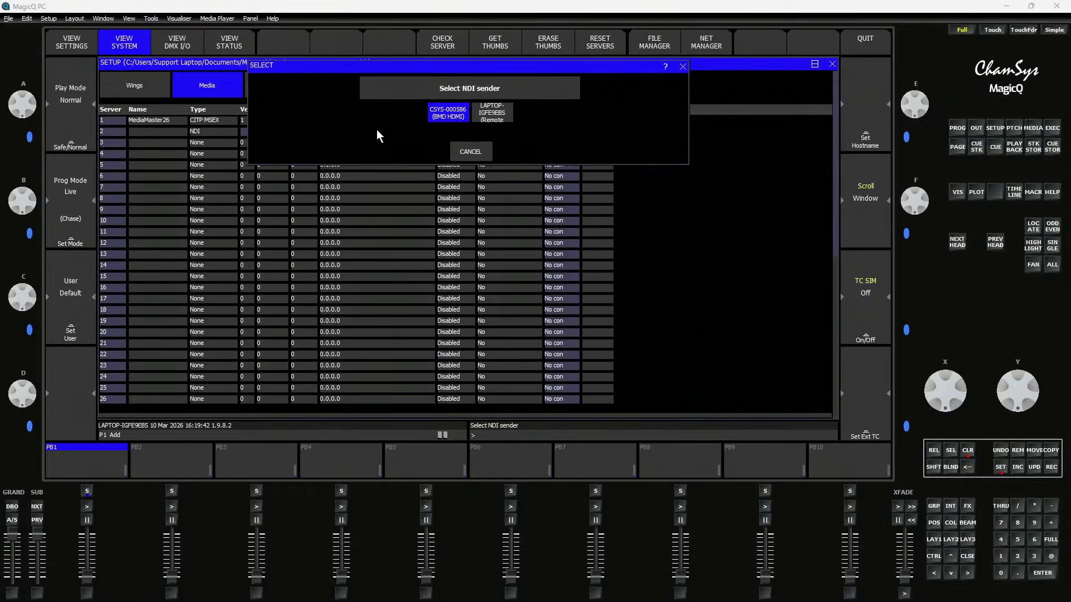
{"action": "left_click", "coordinate": [437, 116]}
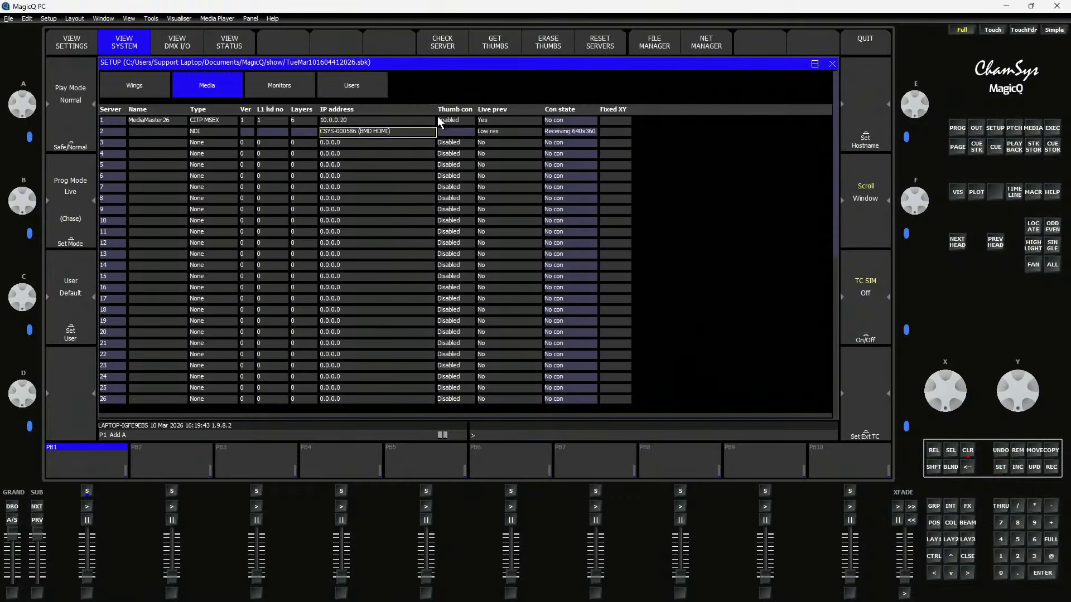
{"action": "left_click", "coordinate": [571, 132]}
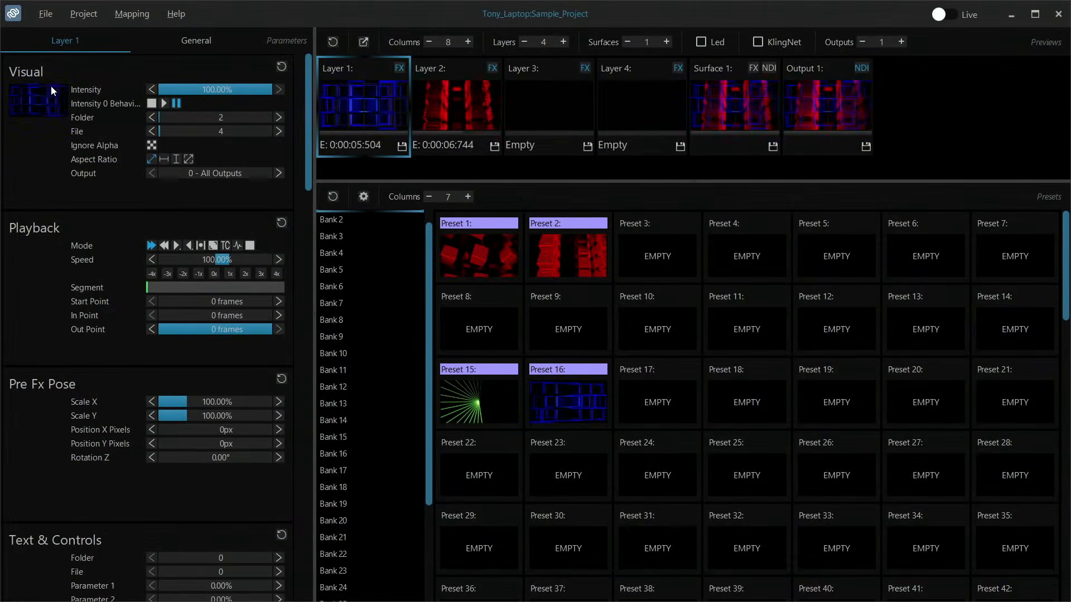
- Switch to MediaMaster, view the 002_Blue clips available for Layer 1's visual, cancel the selection, and look at the File and Project commands
{"action": "left_click", "coordinate": [50, 100]}
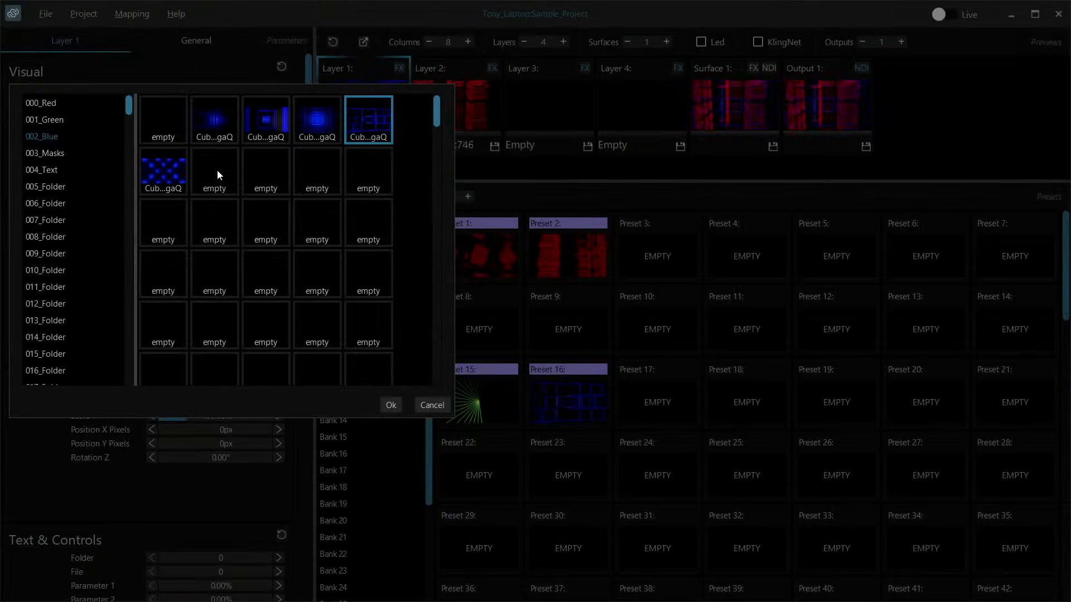
{"action": "left_click", "coordinate": [433, 405]}
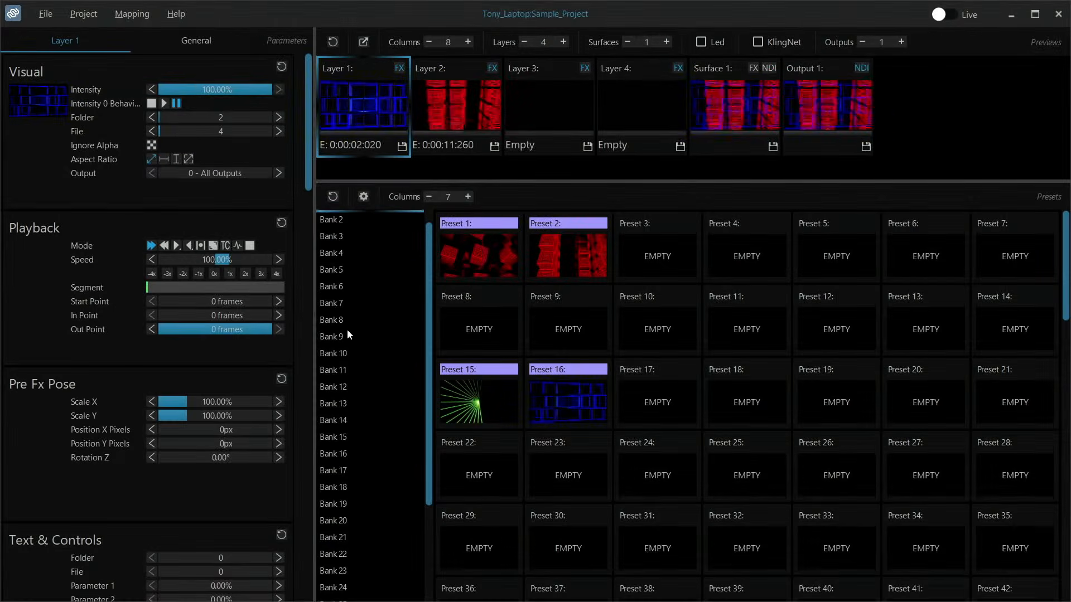
{"action": "left_click", "coordinate": [60, 17]}
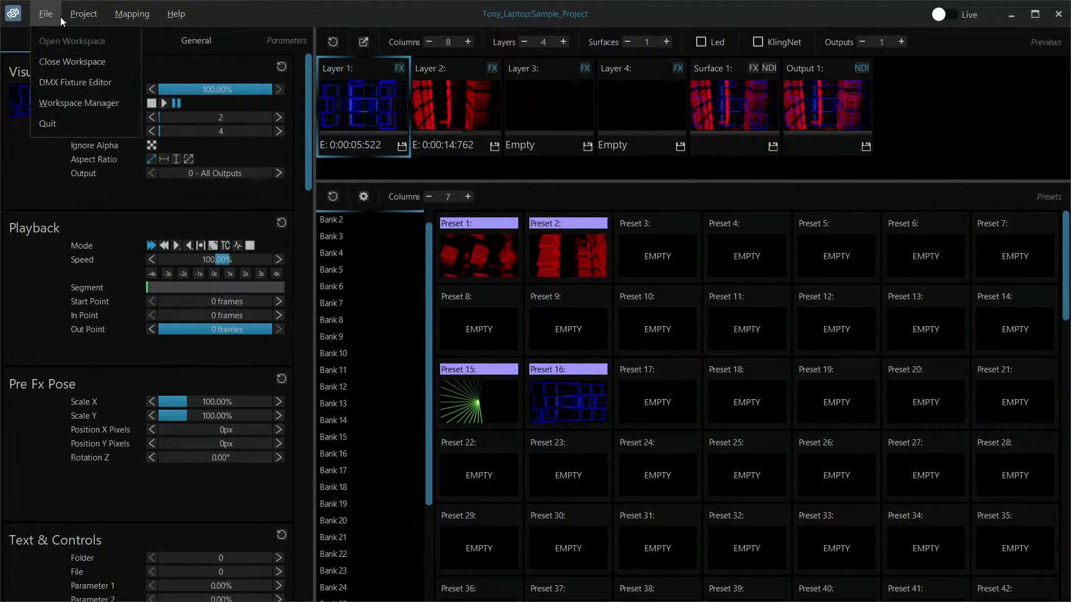
{"action": "mouse_move", "coordinate": [74, 19]}
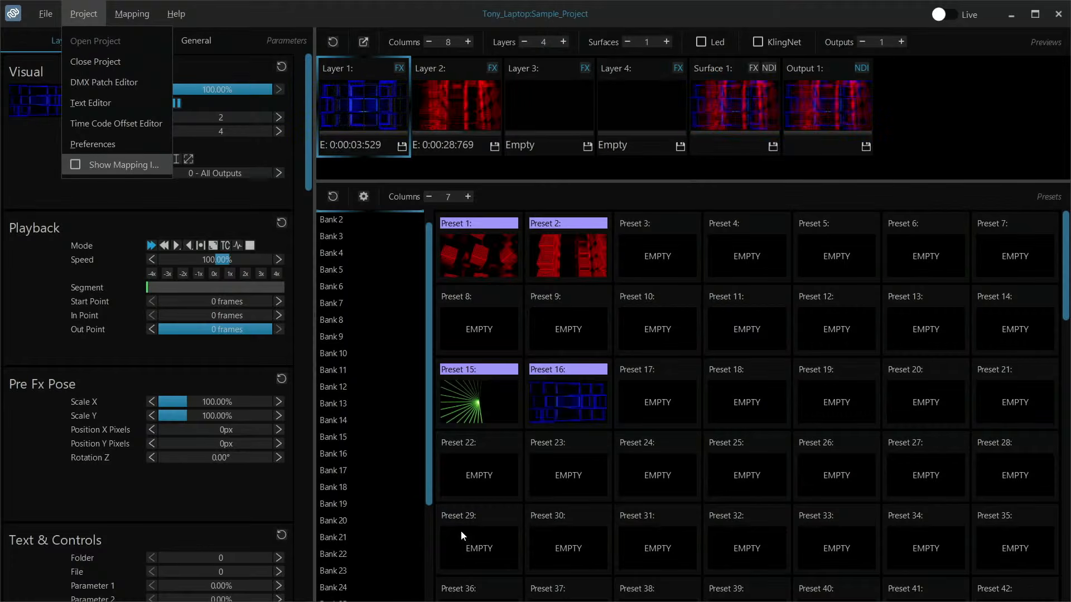
- Open File Explorer and look through the Downloads folder and the MagicQ folder in Documents
{"action": "key", "text": "super"}
{"action": "key", "text": "super"}
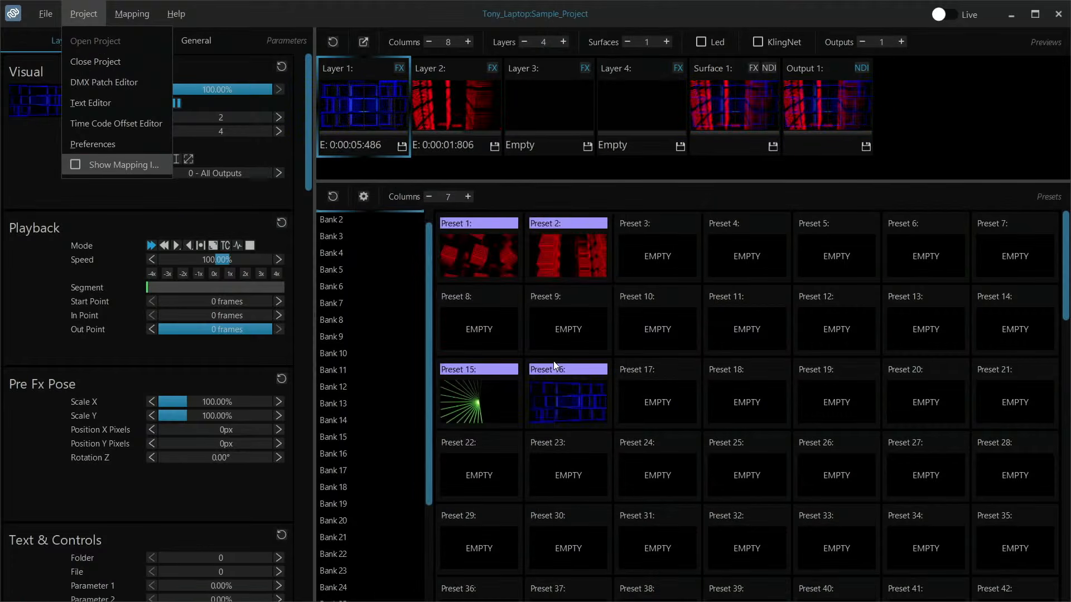
{"action": "key", "text": "super+e"}
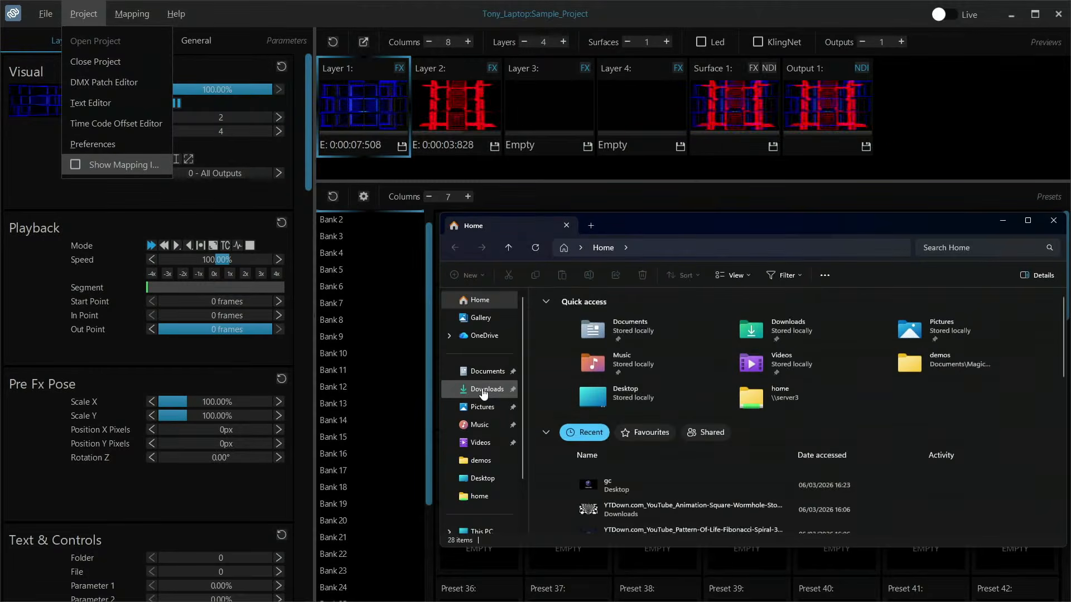
{"action": "left_click", "coordinate": [483, 390]}
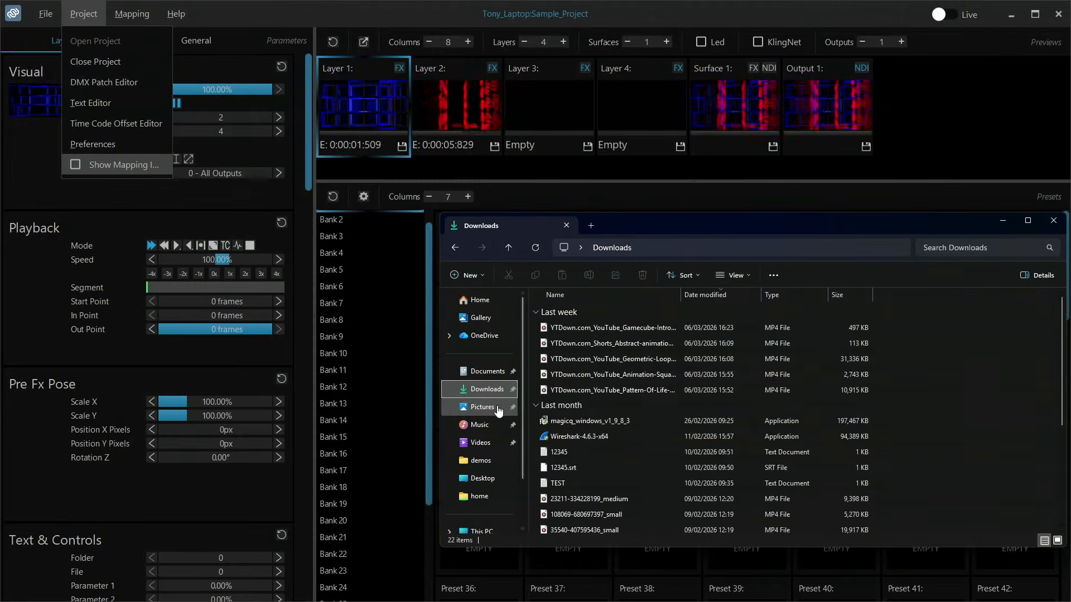
{"action": "left_click", "coordinate": [485, 372]}
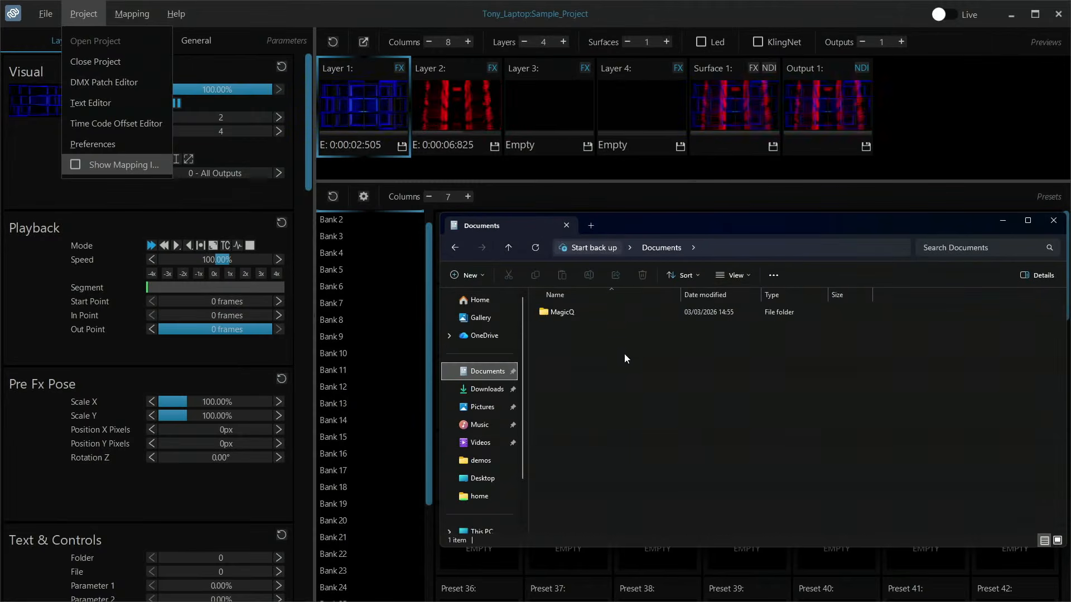
{"action": "double_click", "coordinate": [581, 317]}
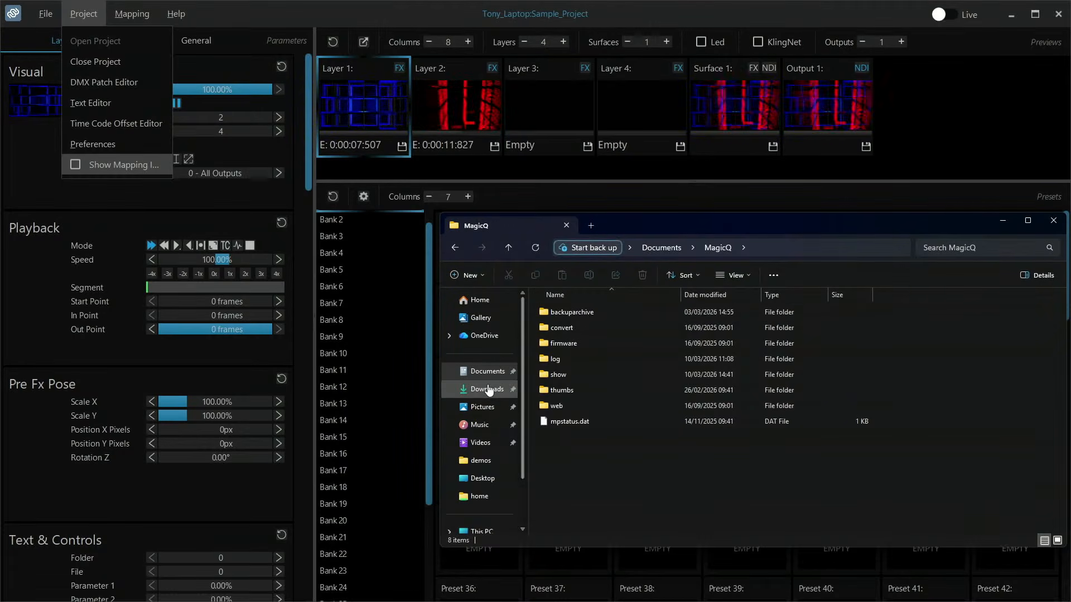
- Open the Media folder inside the MediaMaster26 folder on the Desktop and look through its media files
{"action": "scroll", "coordinate": [485, 430], "scroll_direction": "down", "scroll_amount": 1}
{"action": "left_click", "coordinate": [482, 422]}
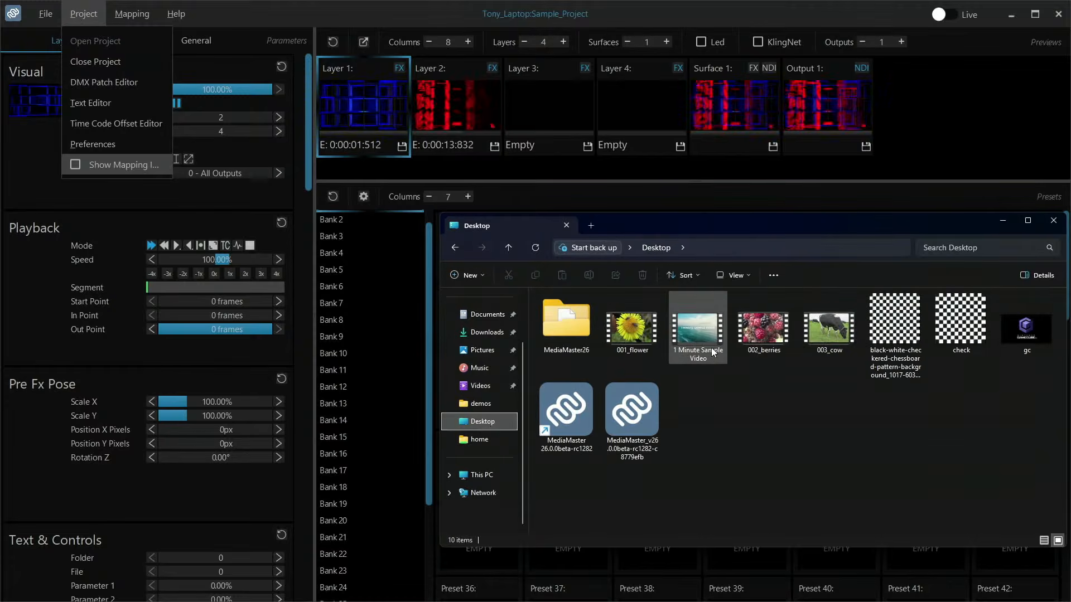
{"action": "double_click", "coordinate": [570, 326]}
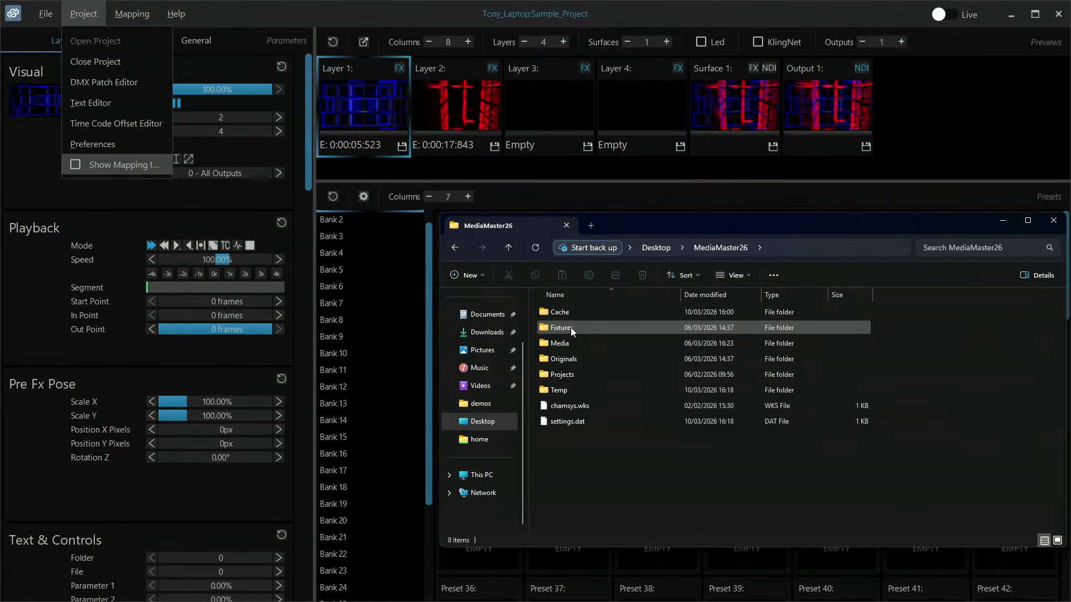
{"action": "double_click", "coordinate": [559, 343]}
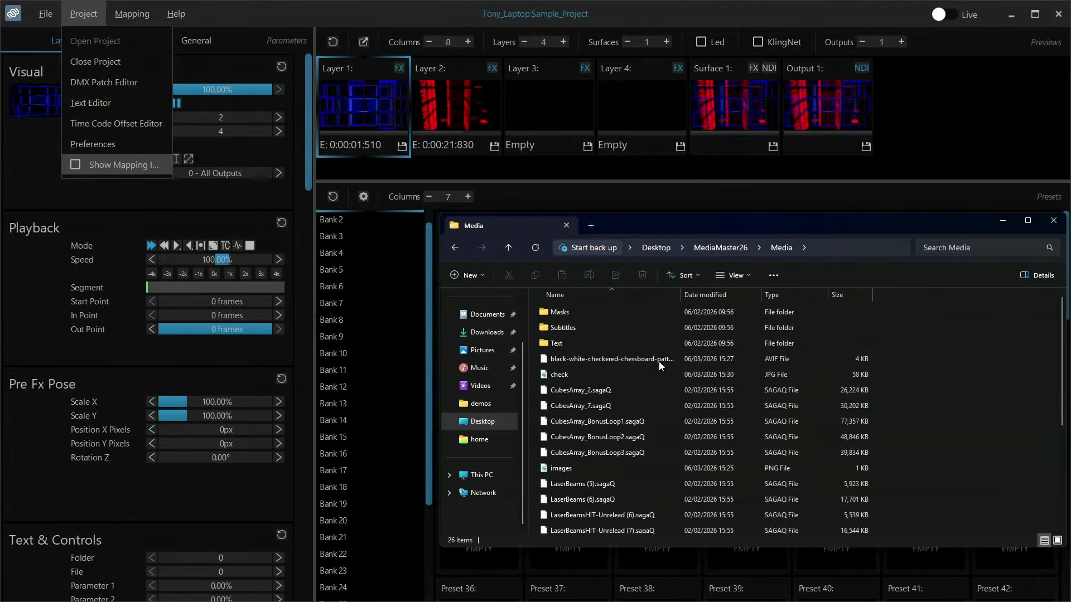
{"action": "left_click_drag", "start_coordinate": [685, 221], "coordinate": [545, 129]}
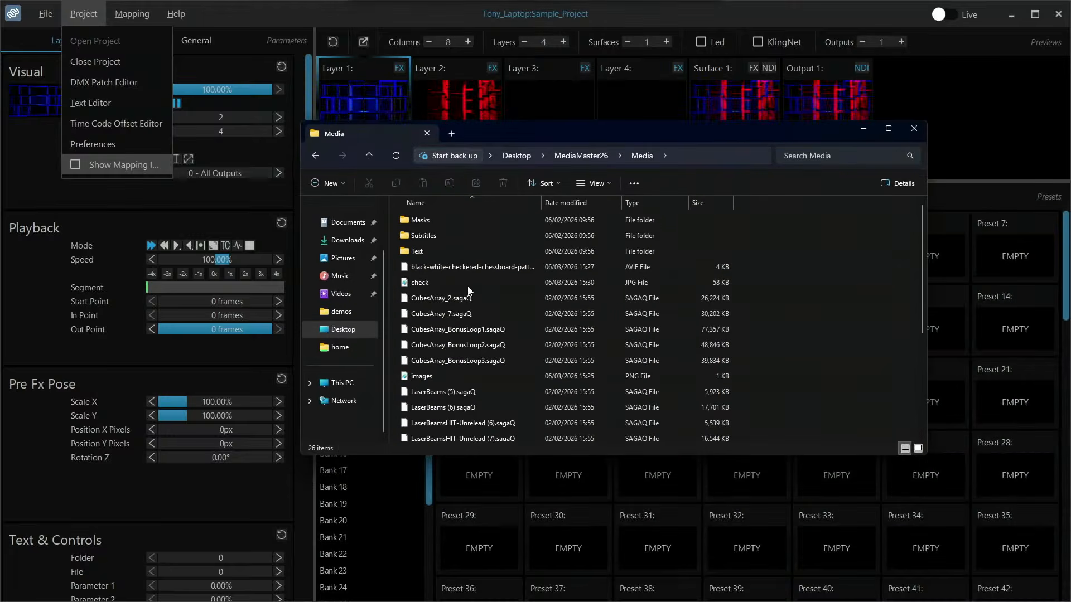
{"action": "scroll", "coordinate": [468, 304], "scroll_direction": "down", "scroll_amount": 2}
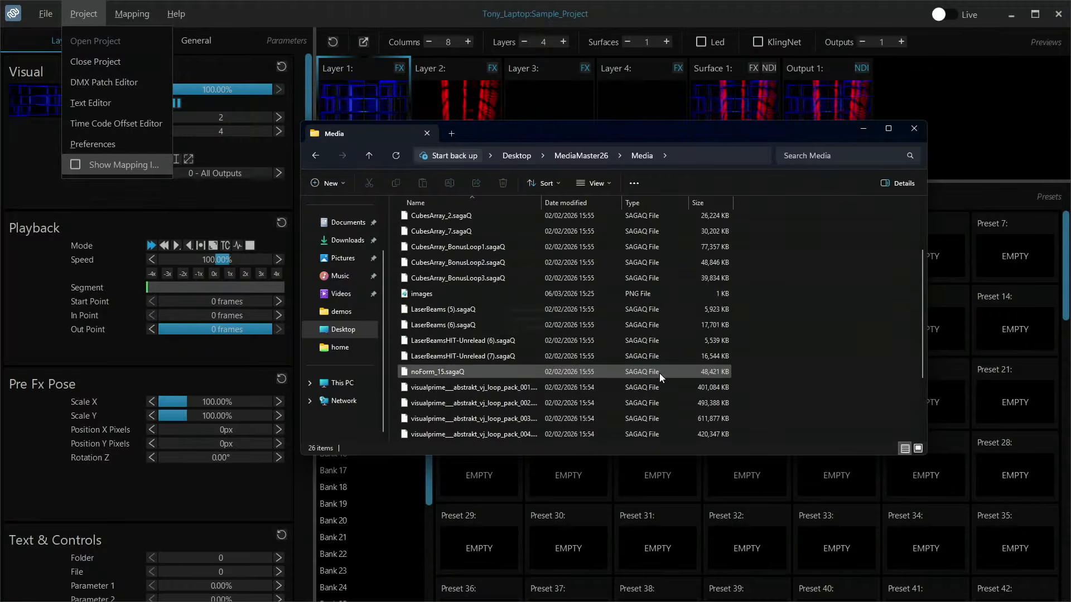
{"action": "scroll", "coordinate": [660, 373], "scroll_direction": "down", "scroll_amount": 2}
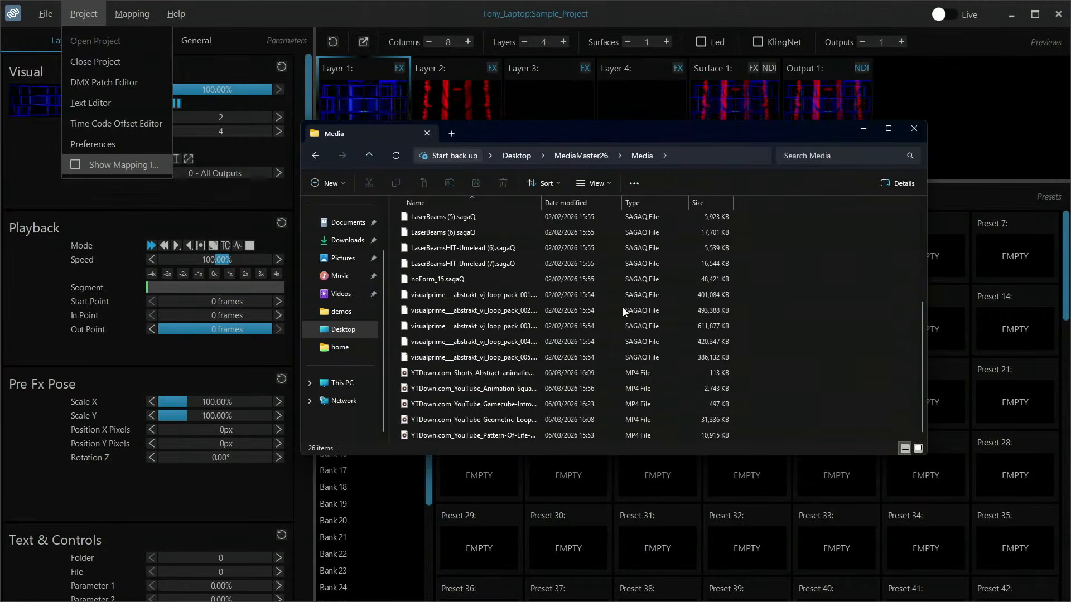
- Look inside the Projects and Originals folders of MediaMaster26, returning to the MediaMaster26 folder after each
{"action": "left_click", "coordinate": [580, 156]}
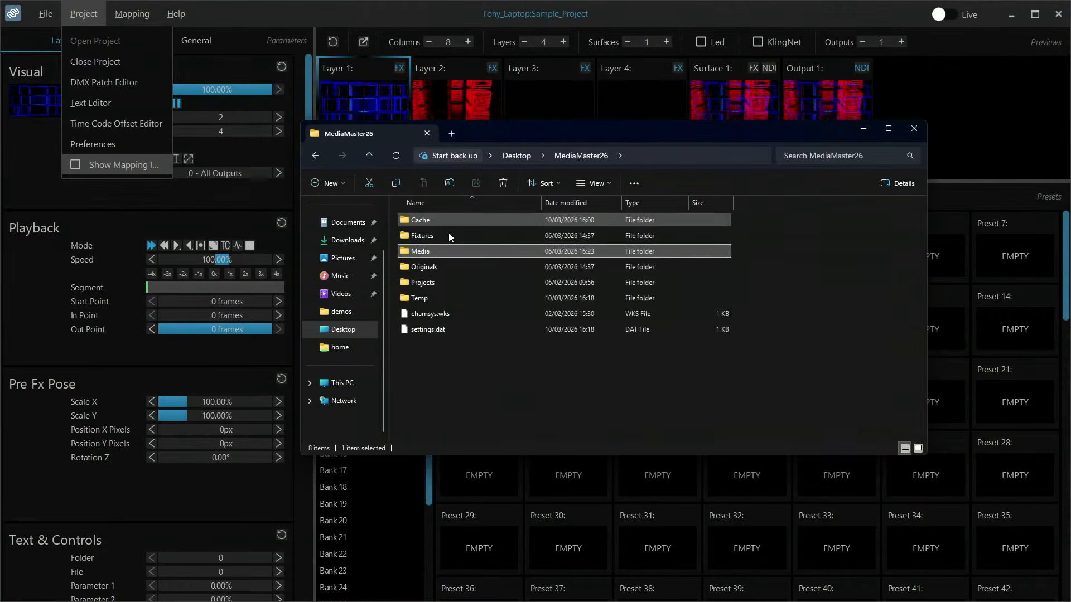
{"action": "double_click", "coordinate": [425, 281]}
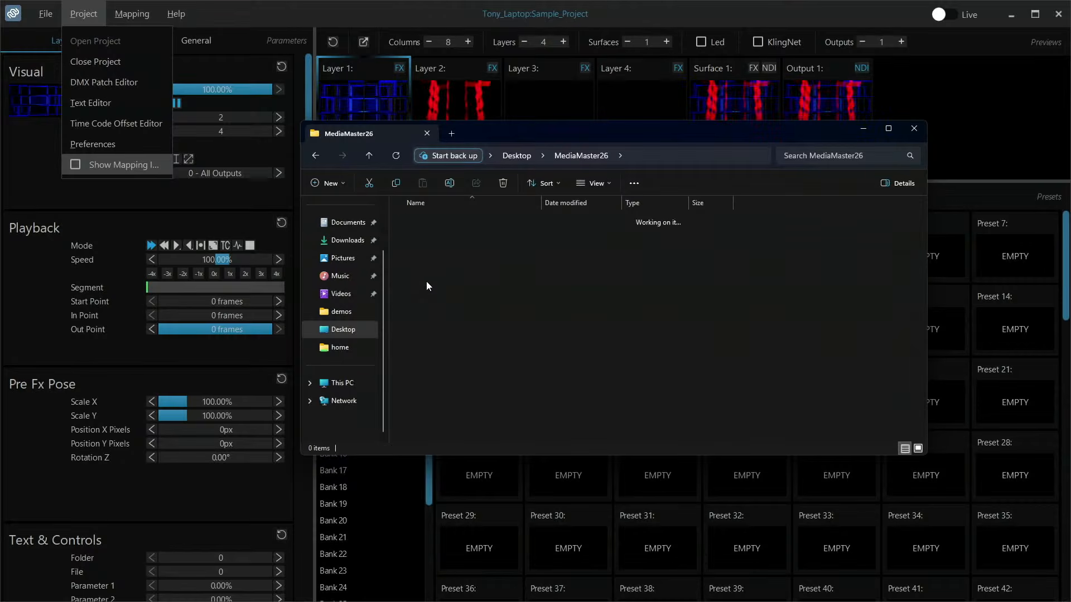
{"action": "double_click", "coordinate": [451, 223]}
{"action": "left_click", "coordinate": [531, 156]}
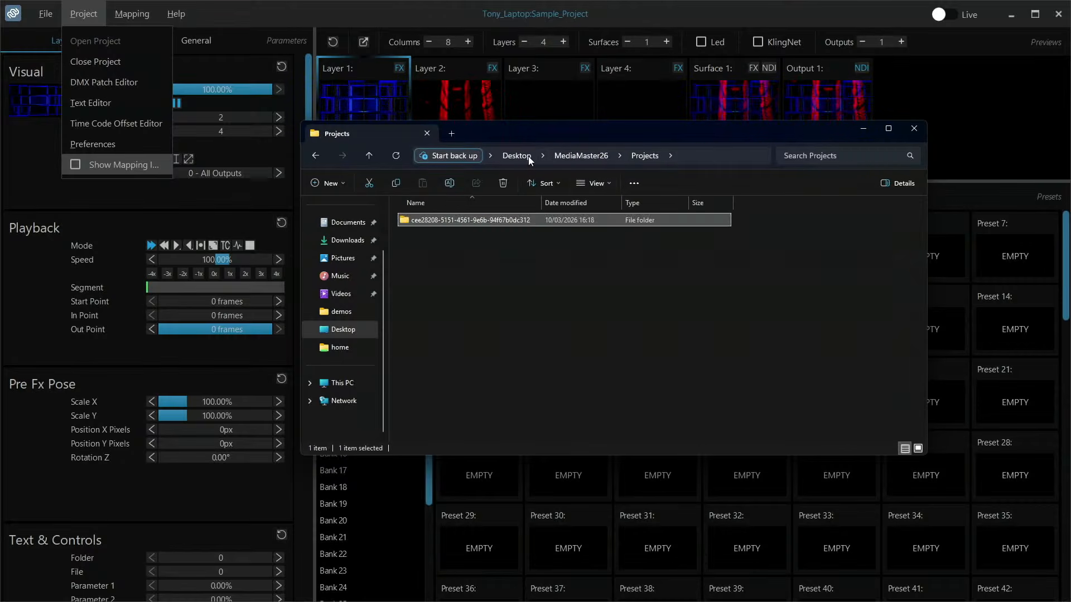
{"action": "left_click", "coordinate": [586, 158]}
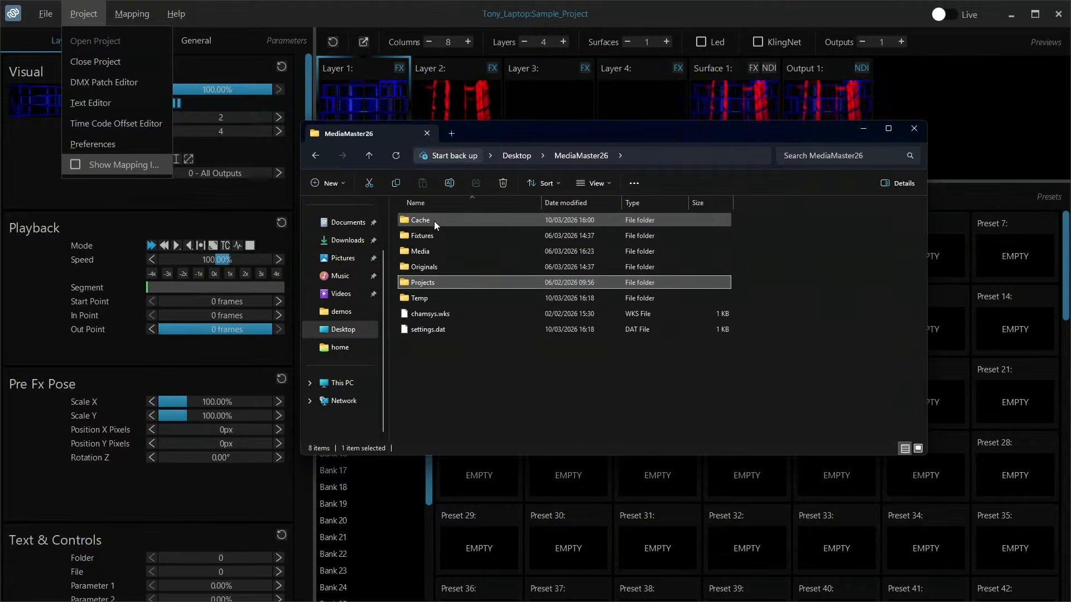
{"action": "double_click", "coordinate": [433, 265]}
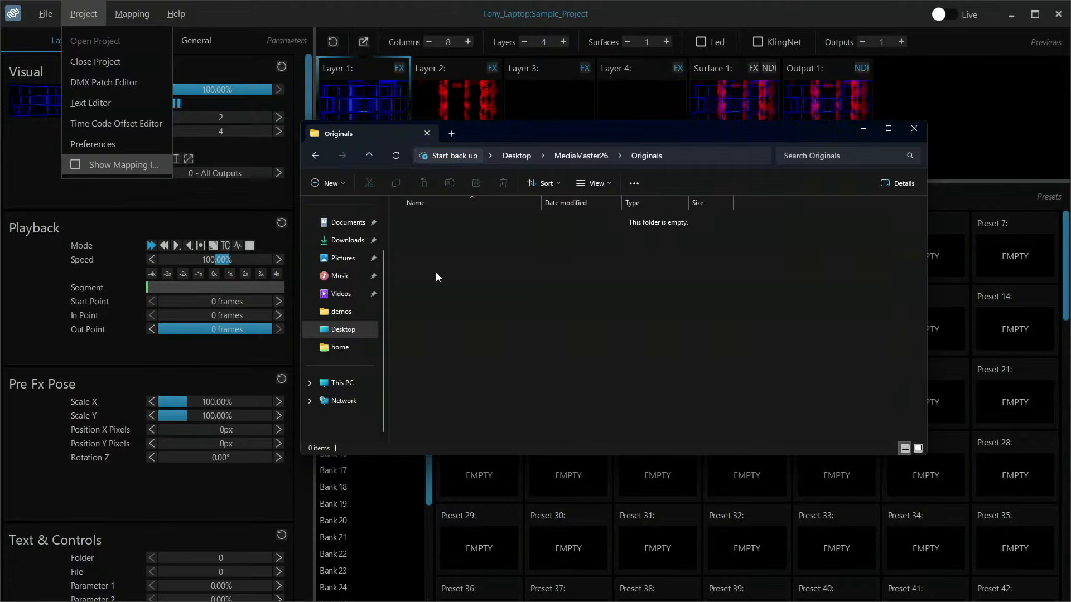
{"action": "left_click", "coordinate": [570, 157]}
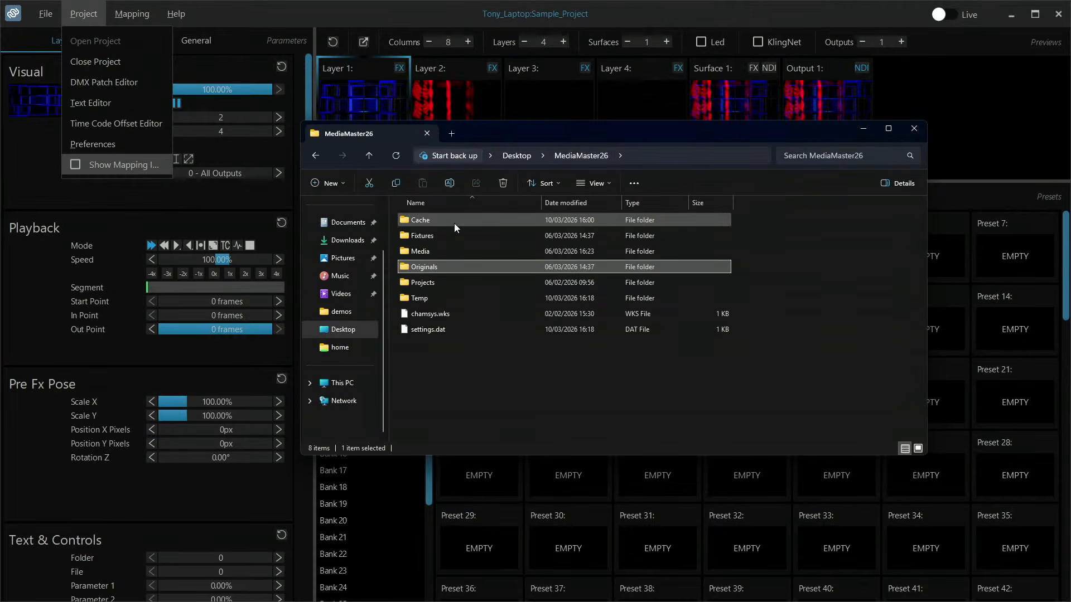
- Reopen the Media folder within MediaMaster26 and look through its subfolders and media files again
{"action": "double_click", "coordinate": [447, 253]}
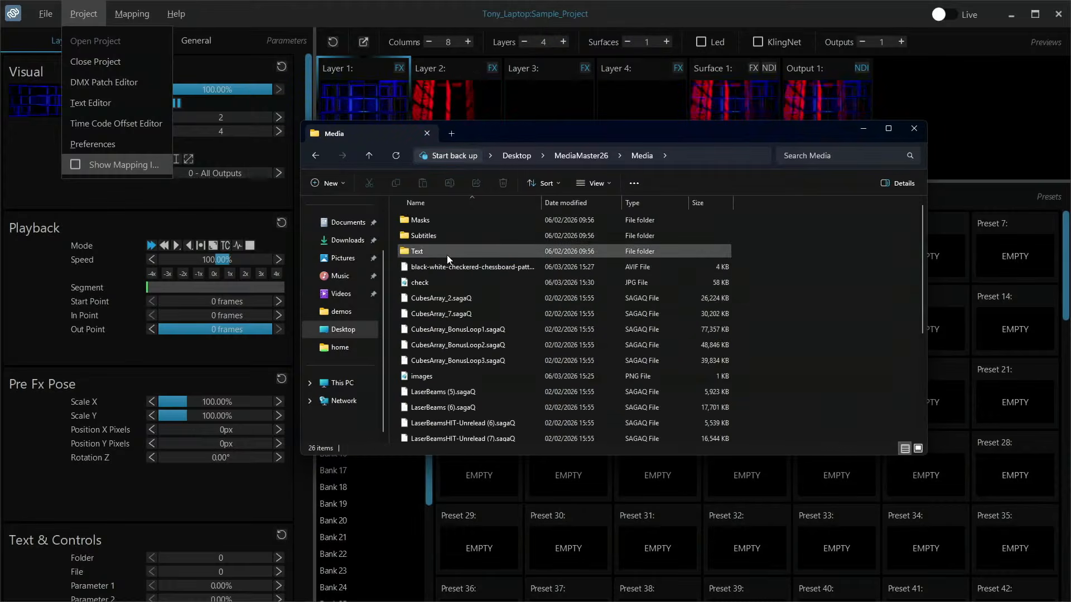
{"action": "scroll", "coordinate": [447, 316], "scroll_direction": "down", "scroll_amount": 4}
{"action": "scroll", "coordinate": [448, 317], "scroll_direction": "up", "scroll_amount": 4}
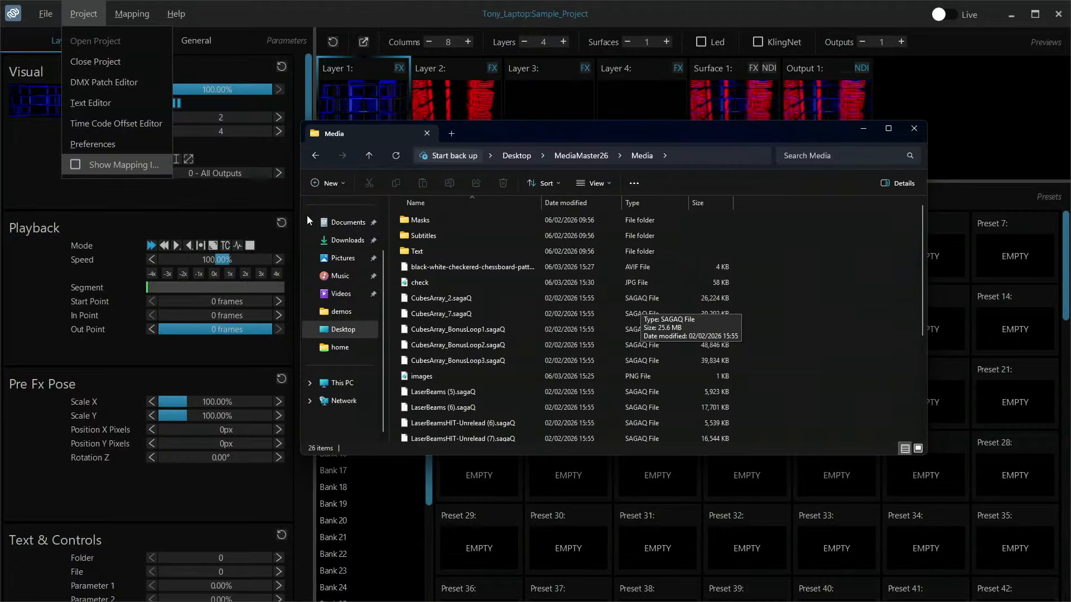
- Switch back to MediaMaster, view the uploaded files and the 000_Red folder in the Workspace Manager, and close it
{"action": "left_click", "coordinate": [82, 23]}
{"action": "left_click", "coordinate": [74, 19]}
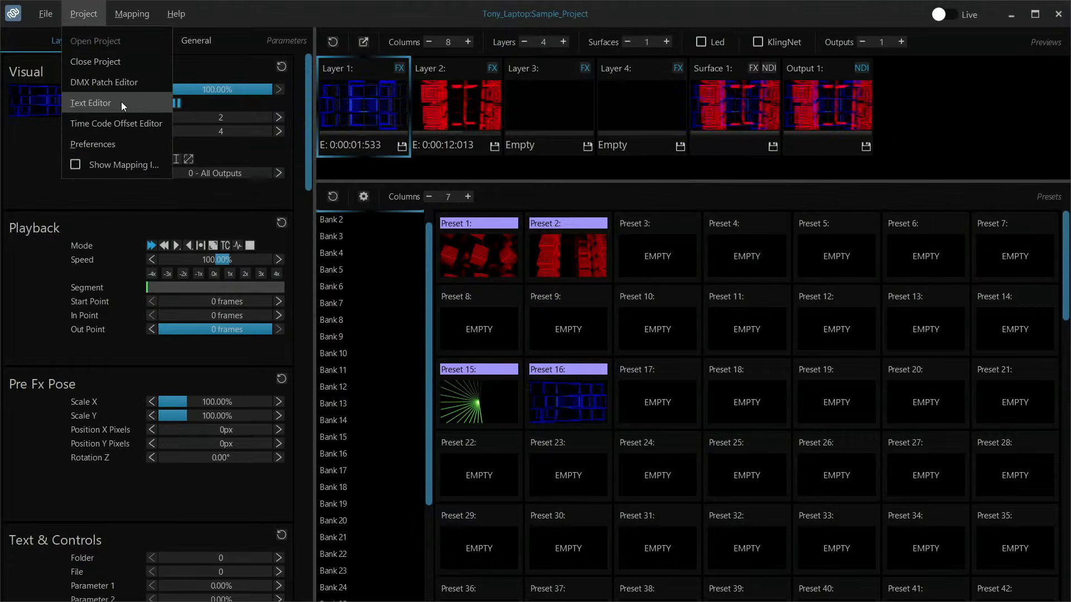
{"action": "mouse_move", "coordinate": [34, 4]}
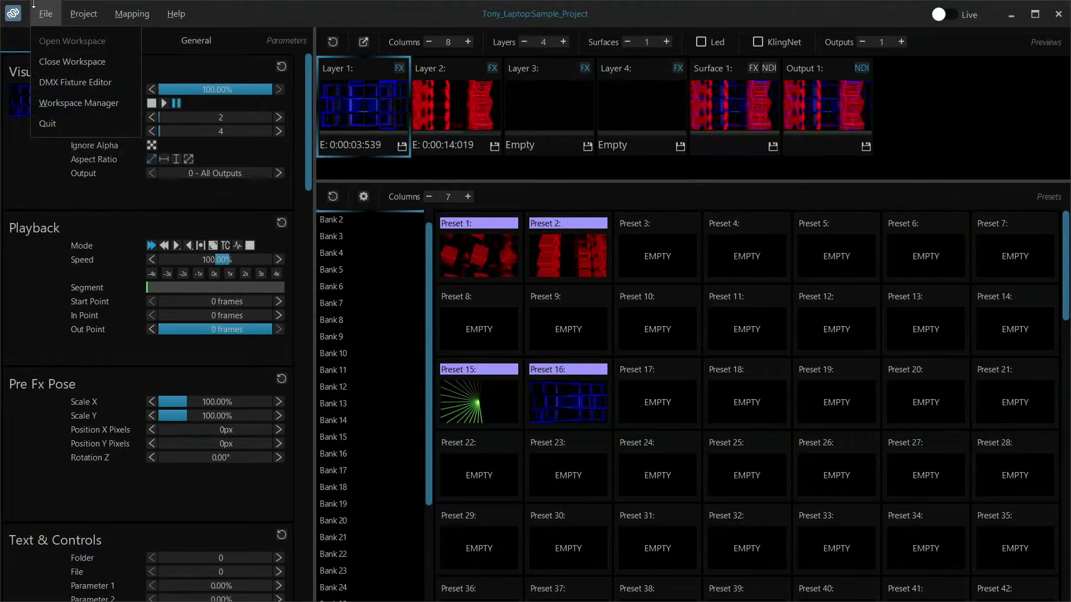
{"action": "left_click", "coordinate": [51, 102]}
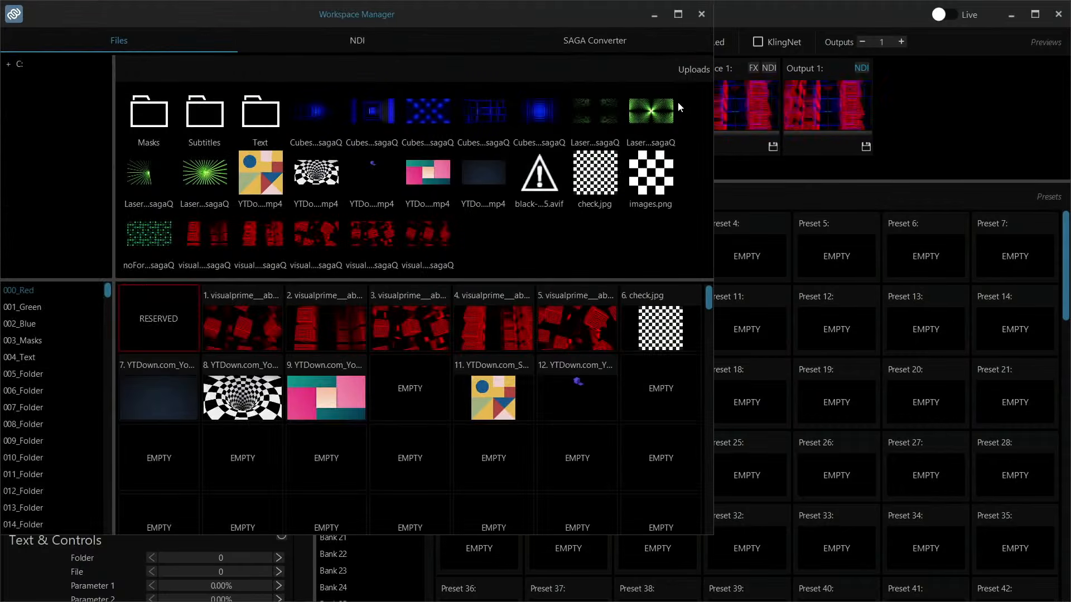
{"action": "left_click", "coordinate": [701, 14]}
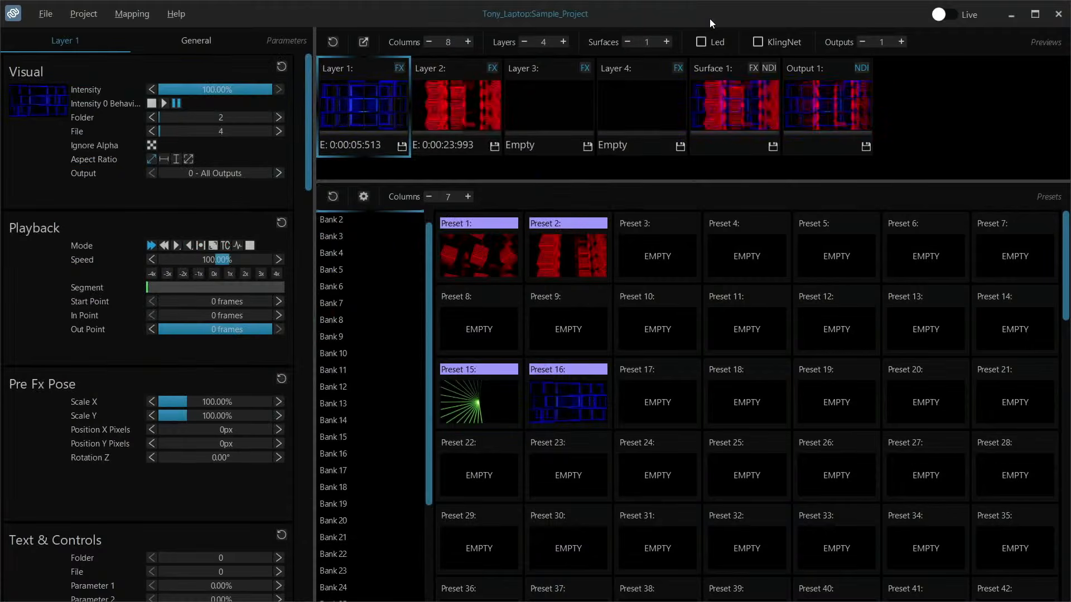